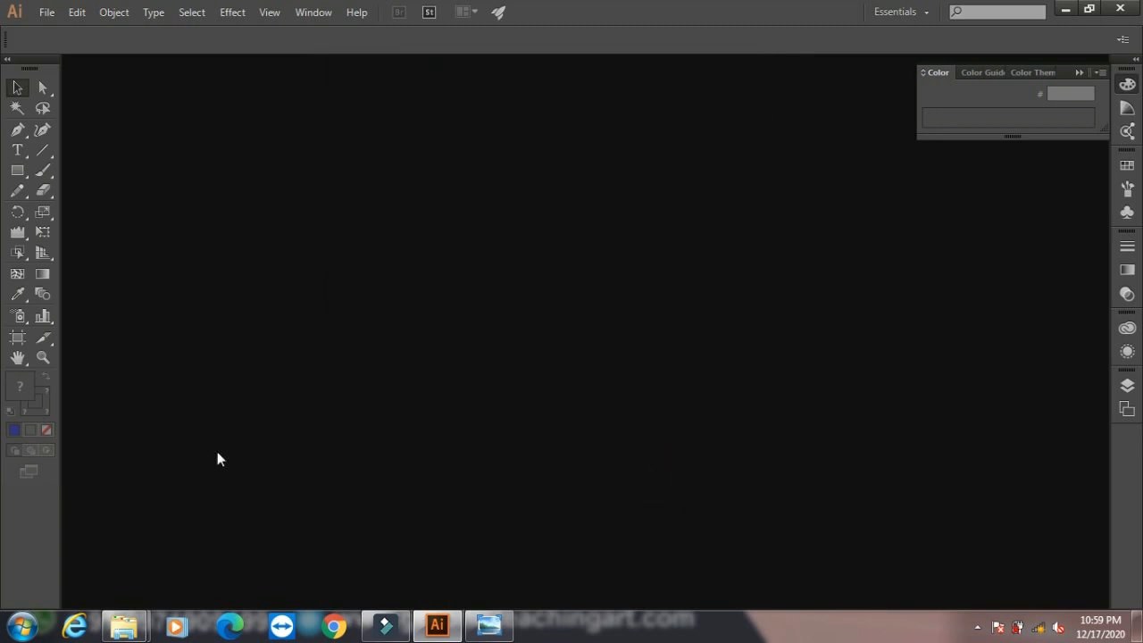
- Show the two-point perspective grid and cover its left plane with a full-size rectangle filled orange (#FFBA3F)
left_click(39, 253)
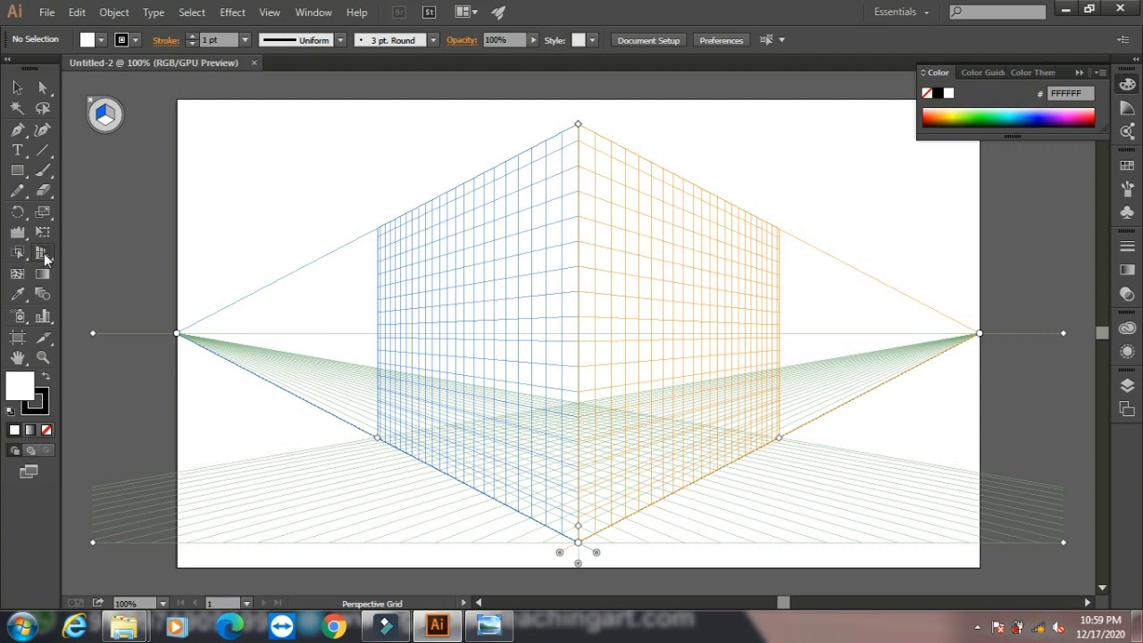
left_click(18, 170)
left_click_drag(376, 228, 580, 542)
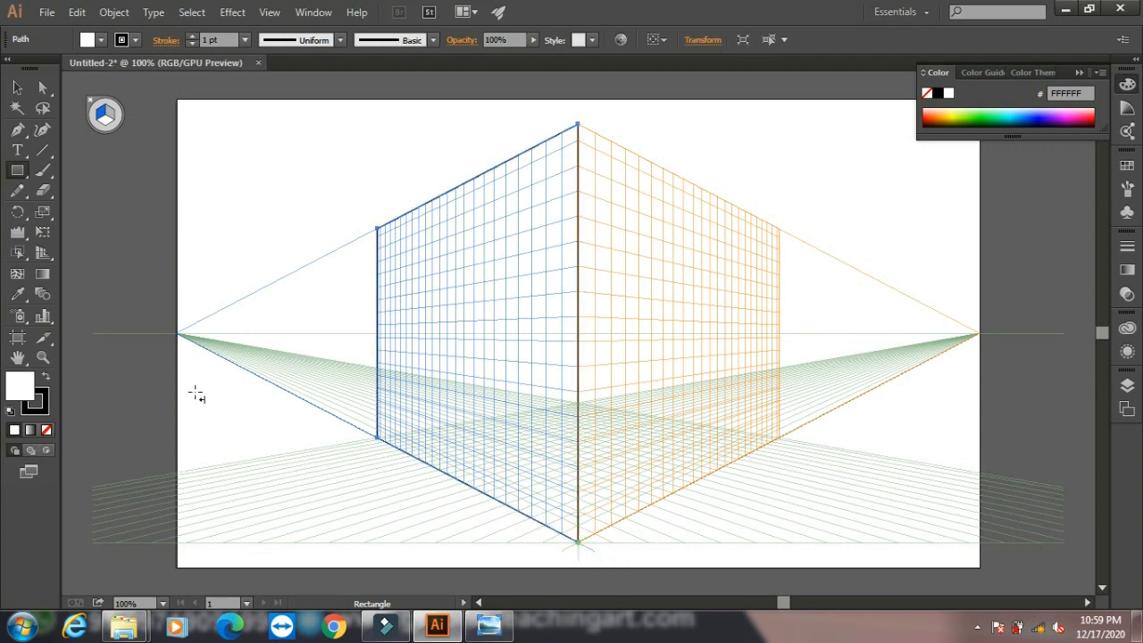
left_click(1000, 115)
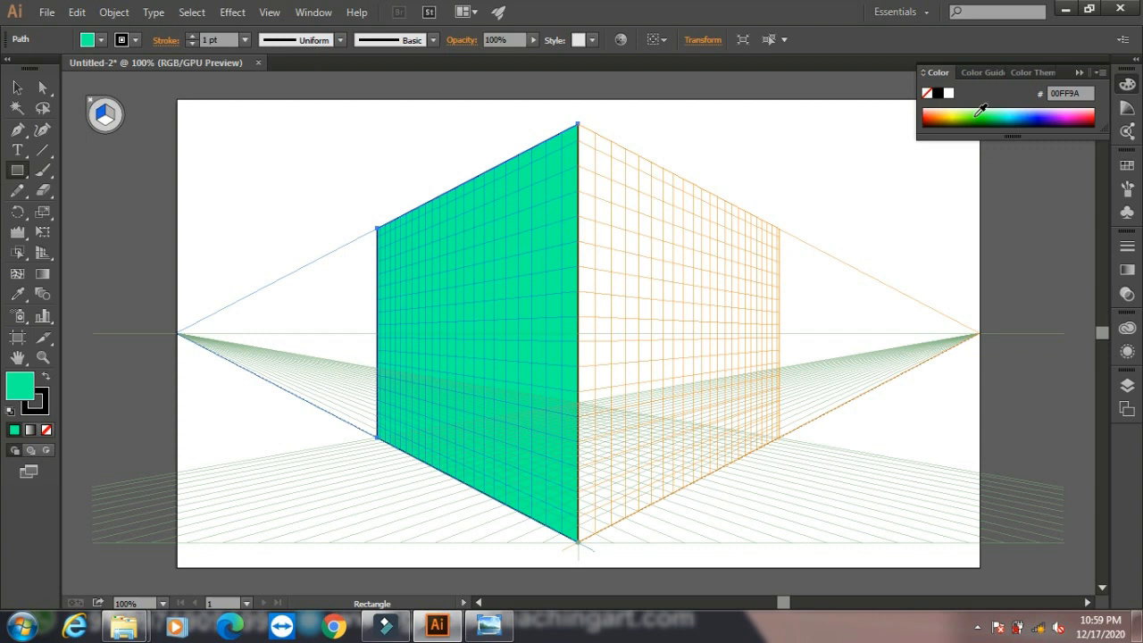
left_click(977, 111)
left_click(947, 107)
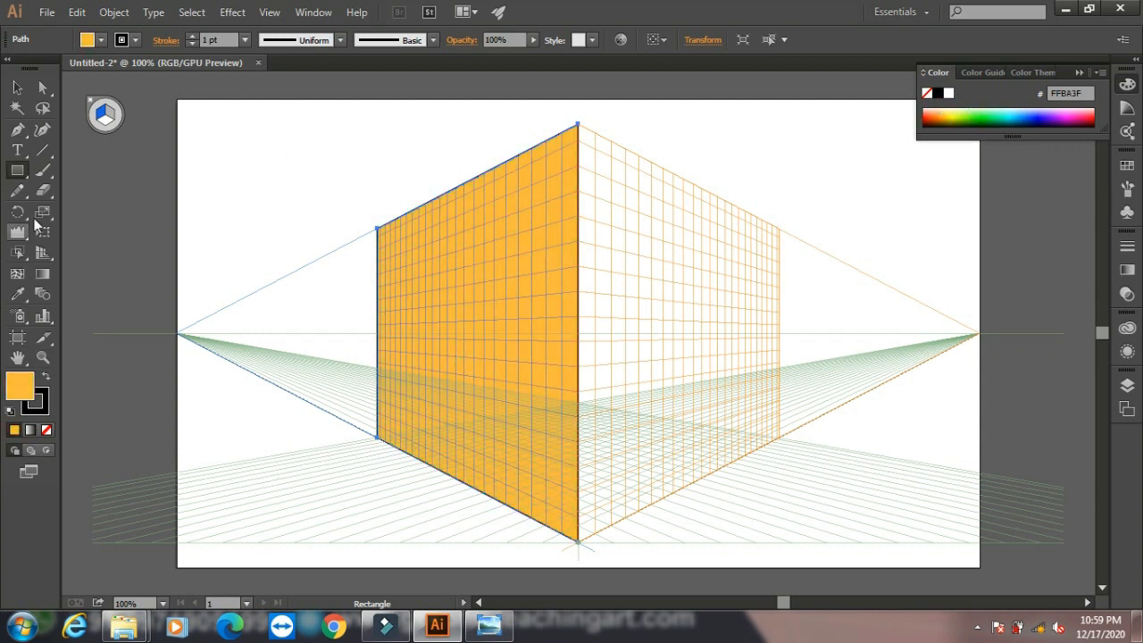
- Draw a door rectangle at the base of the orange wall near the corner and fill it turquoise (#6AFFCC)
left_click(19, 168)
left_click_drag(500, 402, 549, 528)
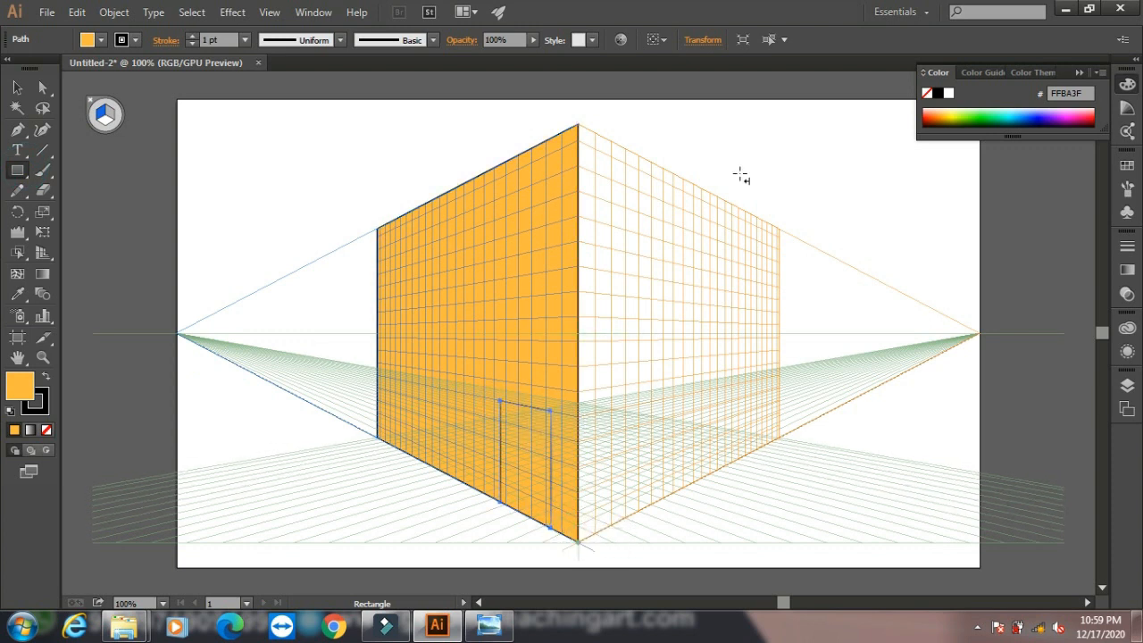
left_click(994, 111)
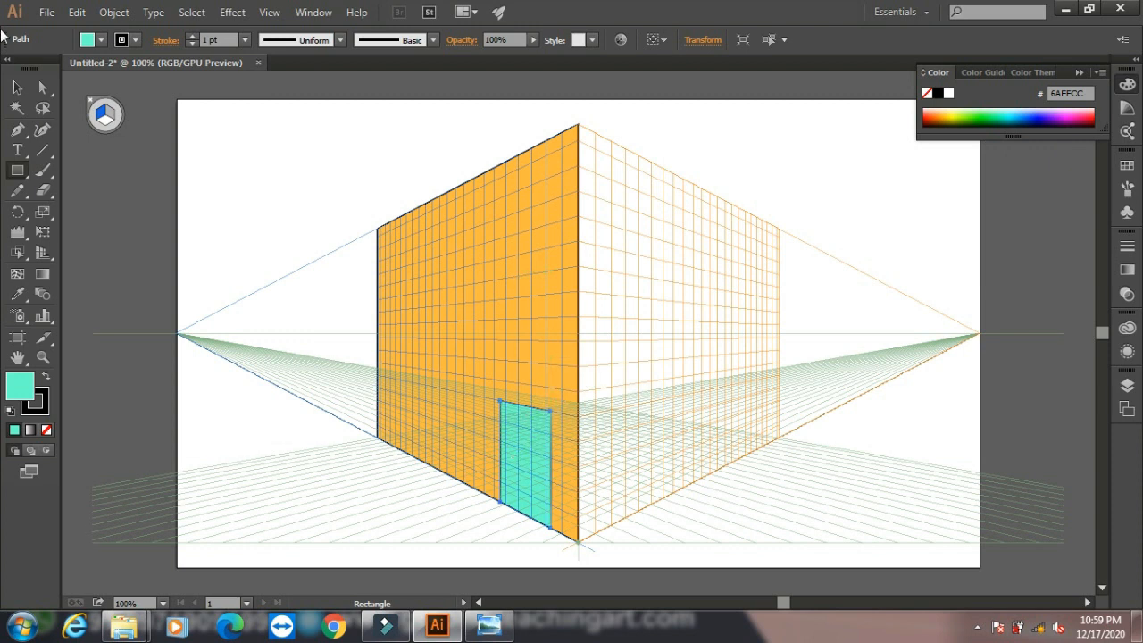
- Activate the right grid plane and cover it with a full-size rectangle filled pink (#F87FFF)
key("shift+v")
left_click(105, 114)
key("m")
left_click_drag(779, 230, 580, 540)
left_click(1064, 119)
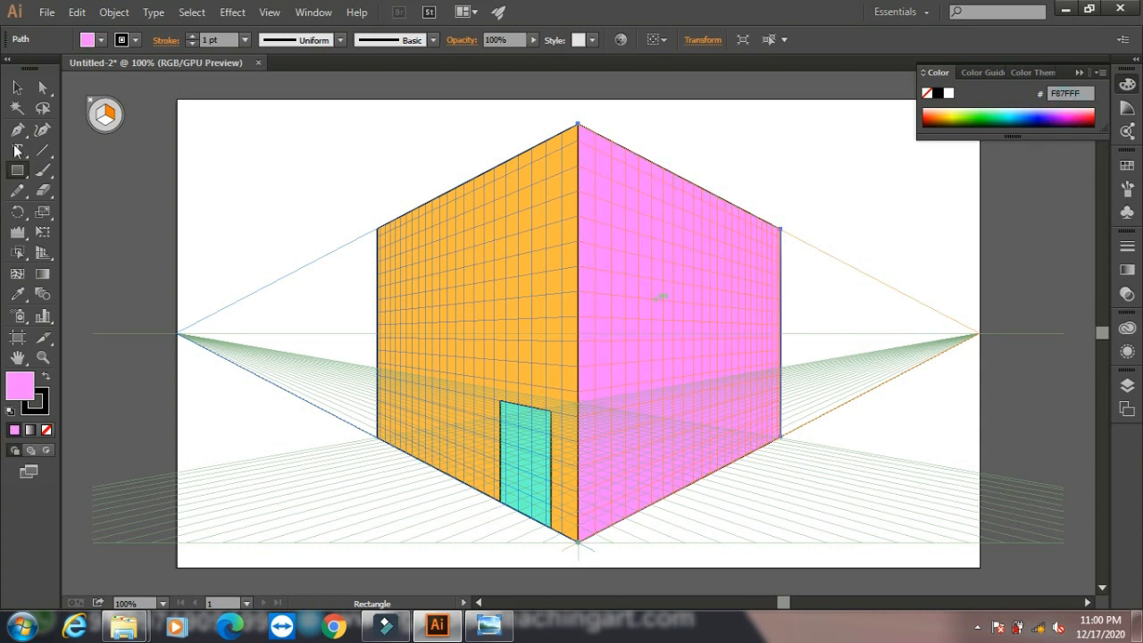
- Place a brown (#7F3000) rectangle on the horizontal grid plane behind both walls, extending out past the base of the pink wall
left_click(102, 119)
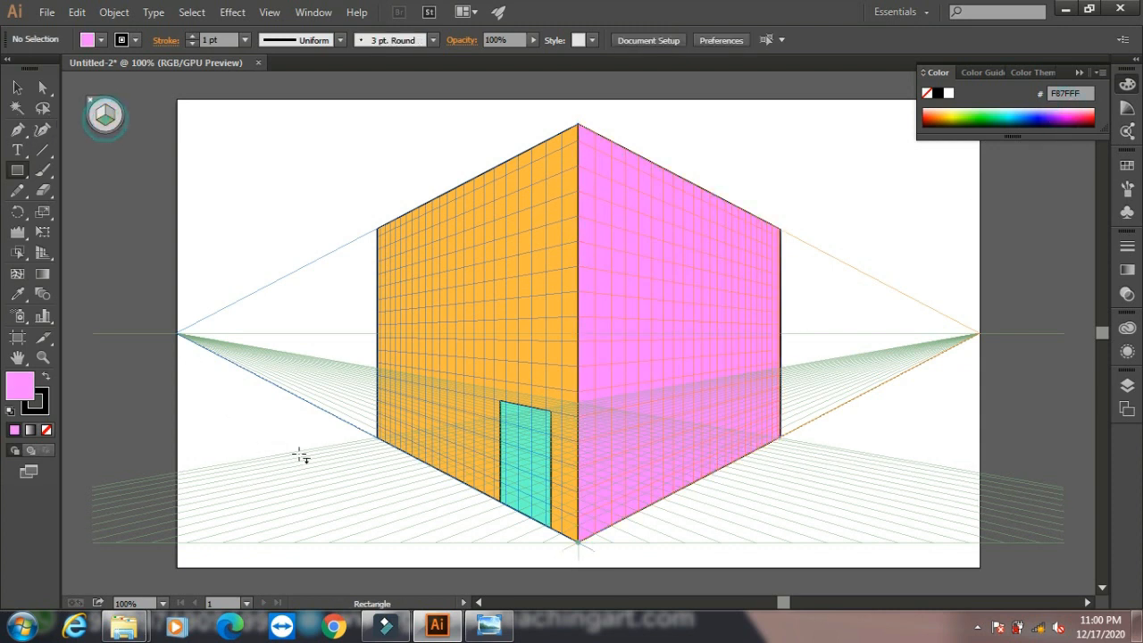
left_click_drag(377, 439, 814, 442)
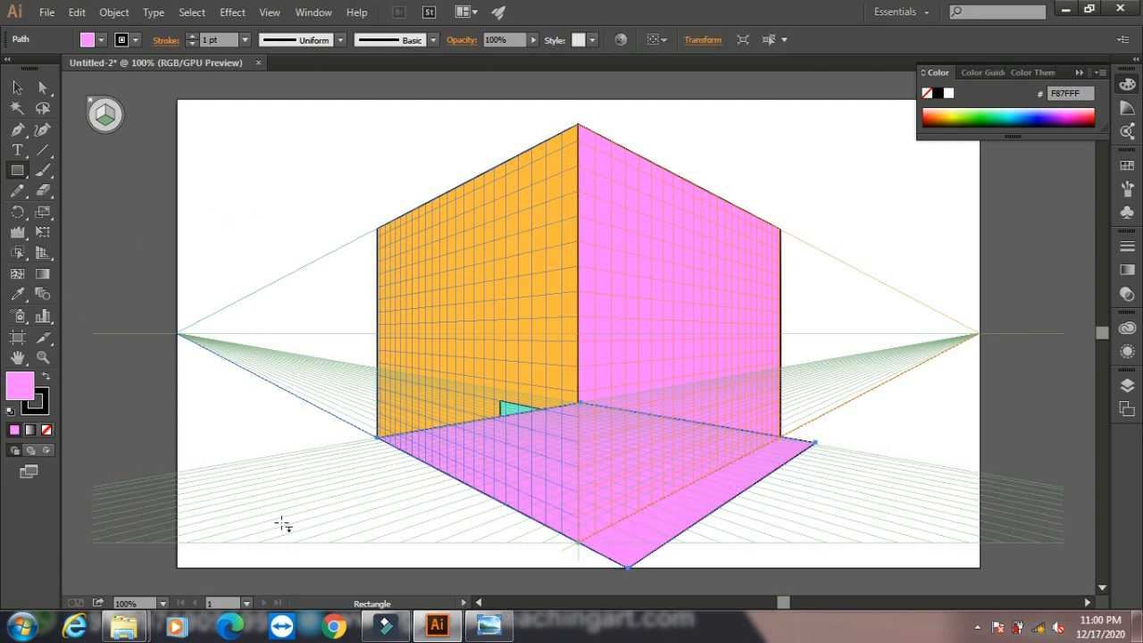
left_click(118, 13)
mouse_move(255, 50)
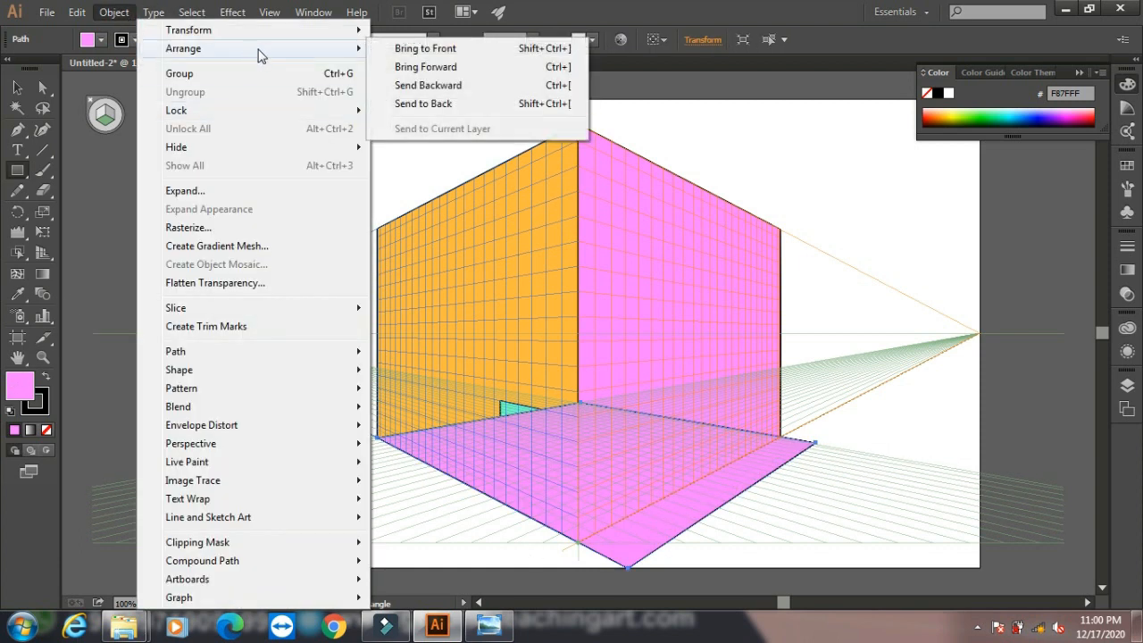
left_click(427, 102)
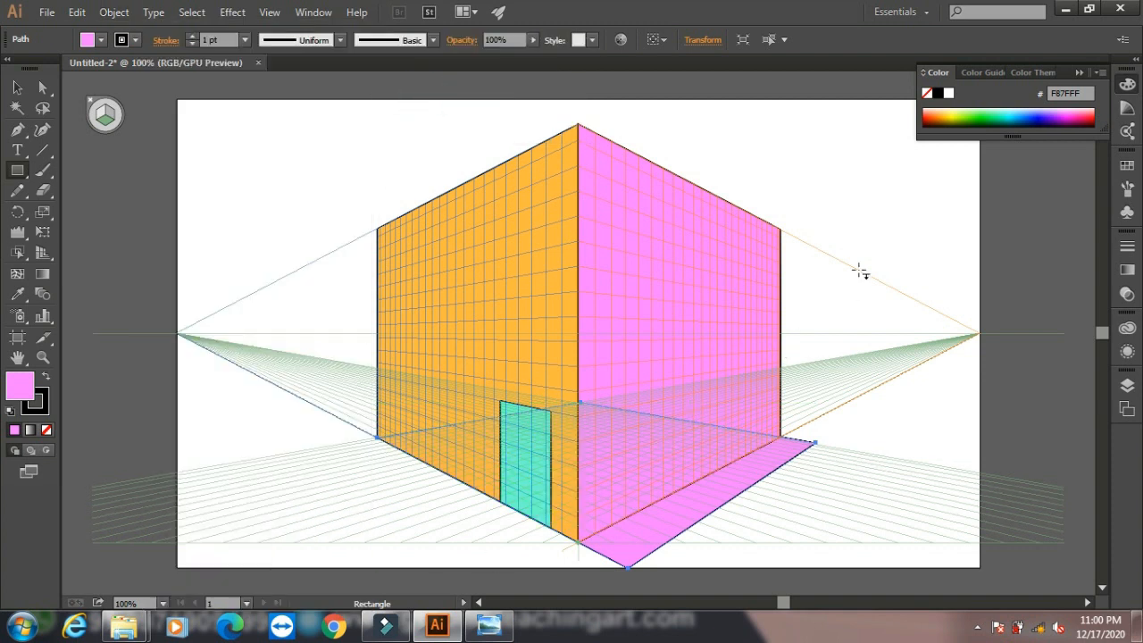
left_click_drag(938, 110, 937, 114)
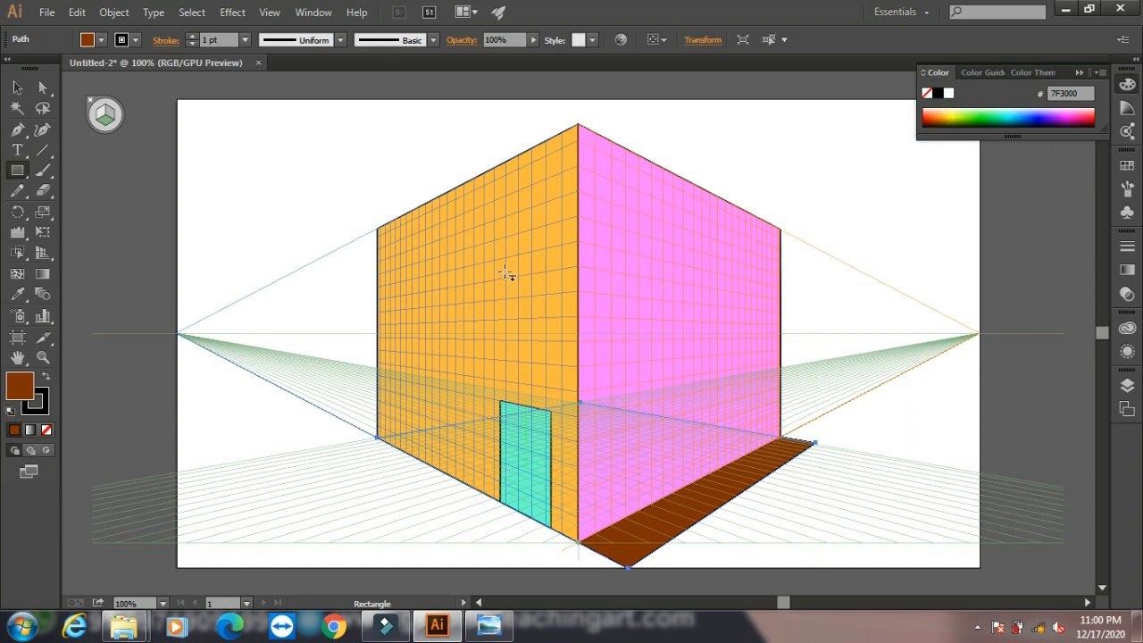
- Add a person's first name in capitals as point text beside the building and enlarge it to 44.25 pt
left_click(17, 150)
left_click(211, 178)
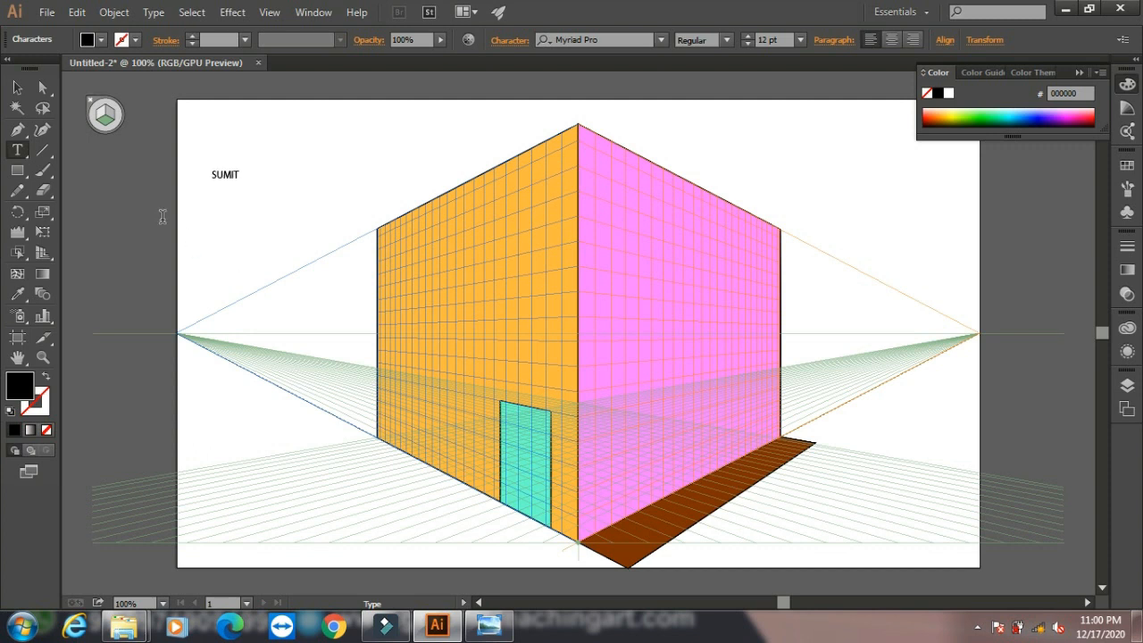
left_click(17, 88)
left_click(228, 175)
left_click_drag(237, 183, 309, 212)
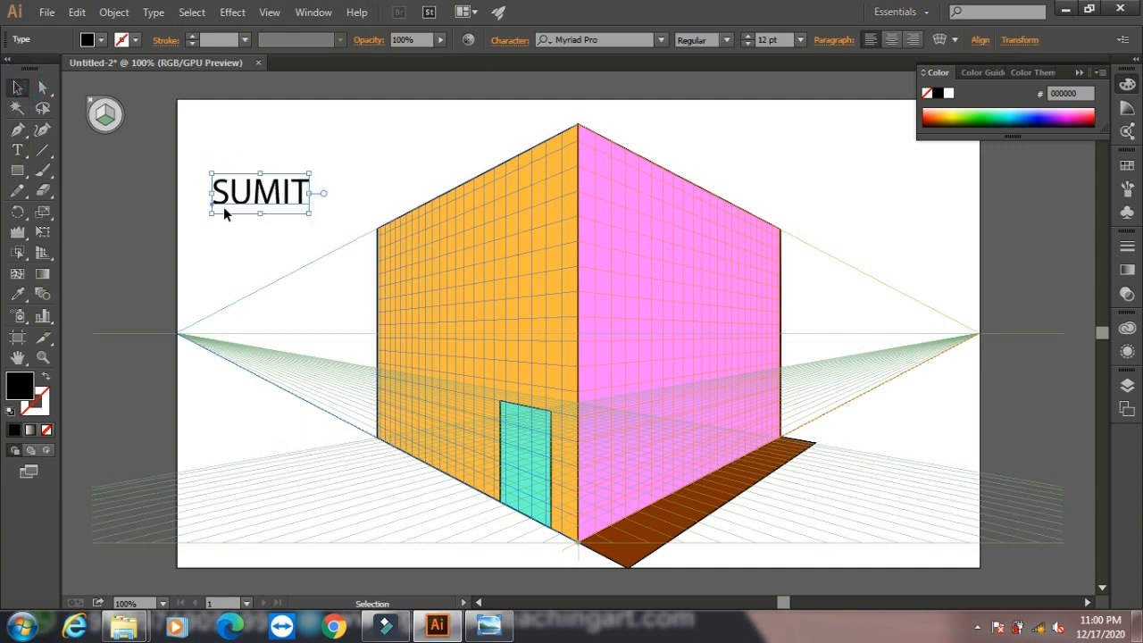
- Attach the name text to the left grid plane with Perspective Selection, enlarged across the upper part of the orange wall
left_click(43, 254)
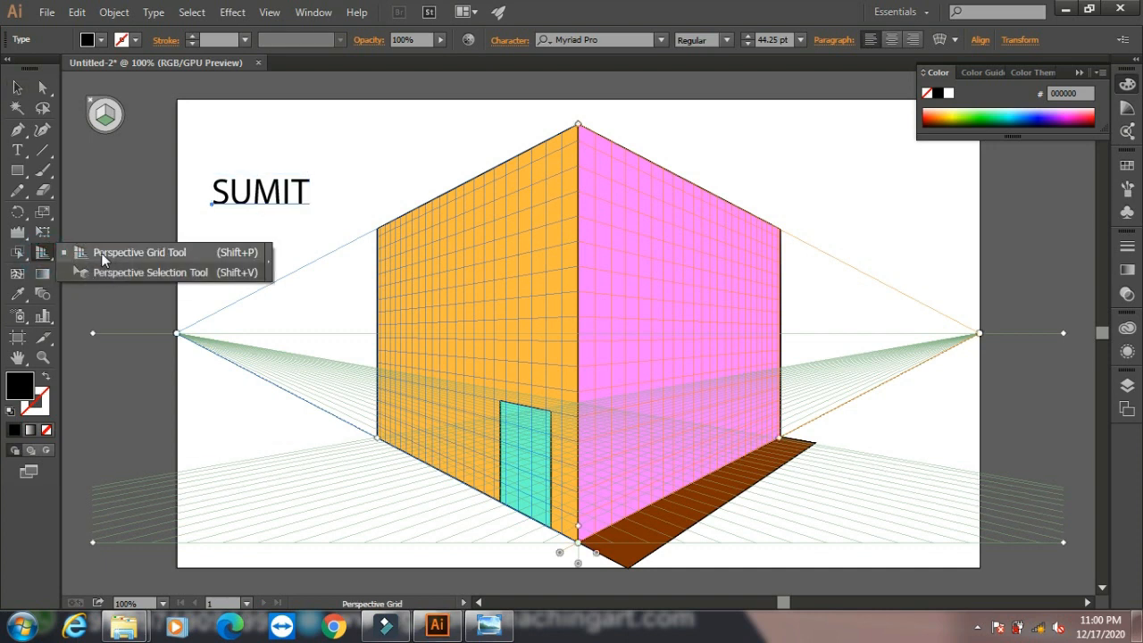
left_click(136, 271)
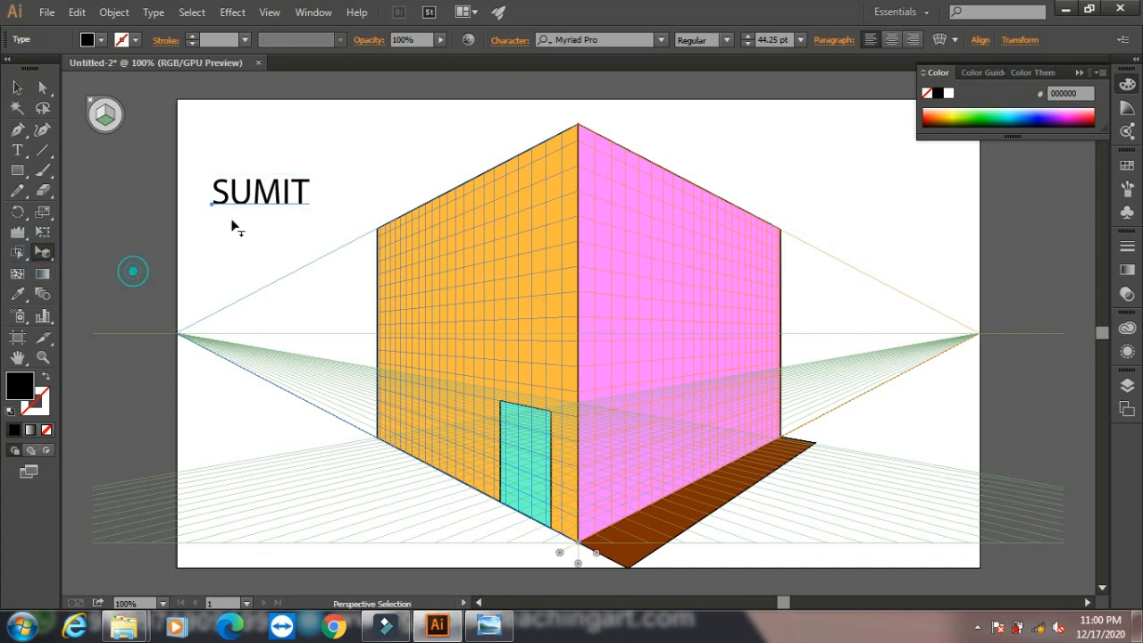
left_click(253, 198)
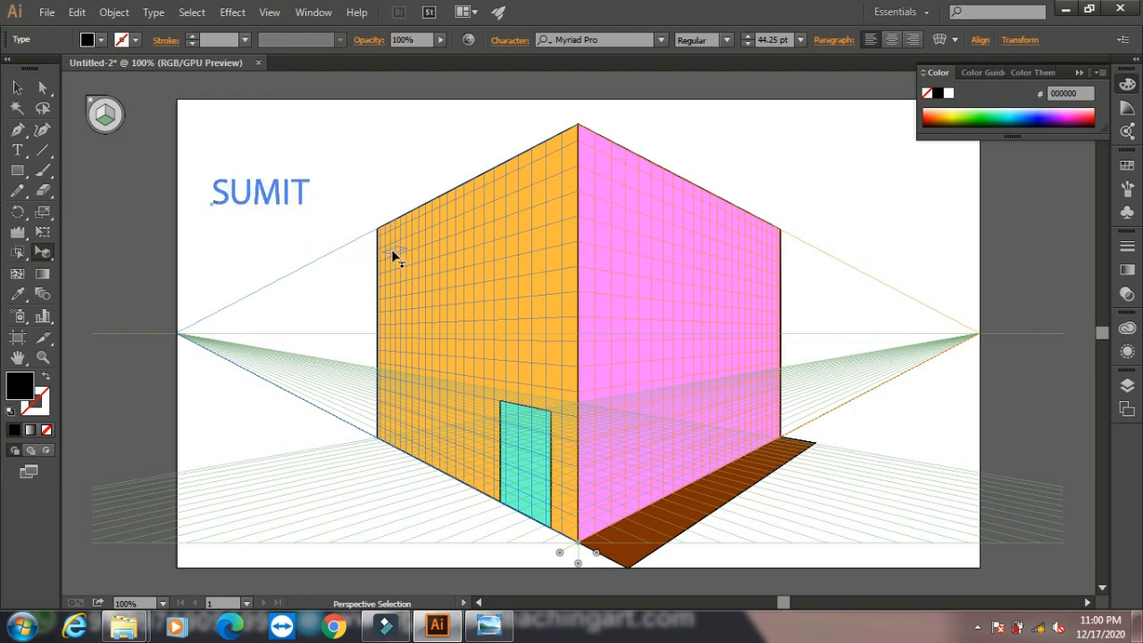
left_click(243, 205)
key("ctrl+z")
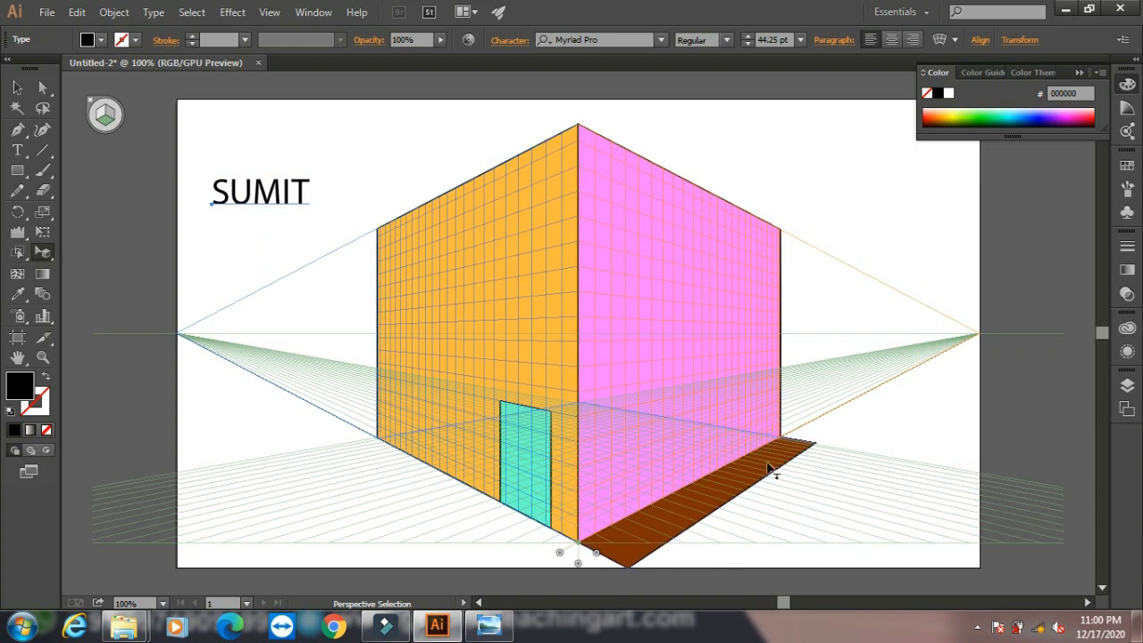
left_click(97, 117)
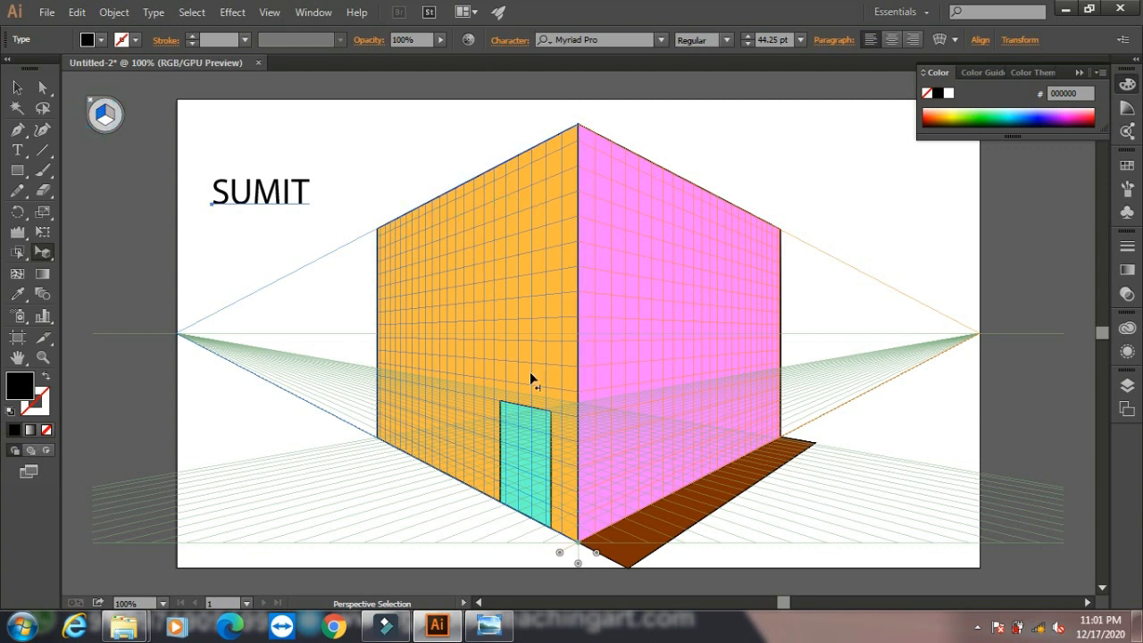
left_click_drag(260, 200, 554, 295)
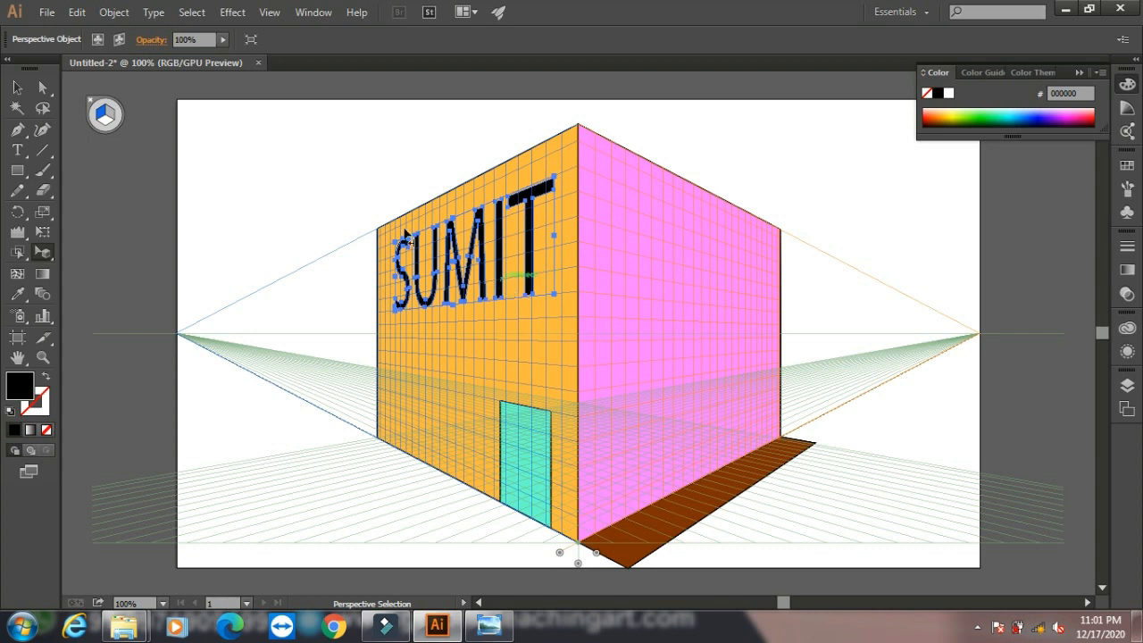
left_click(17, 87)
left_click(272, 167)
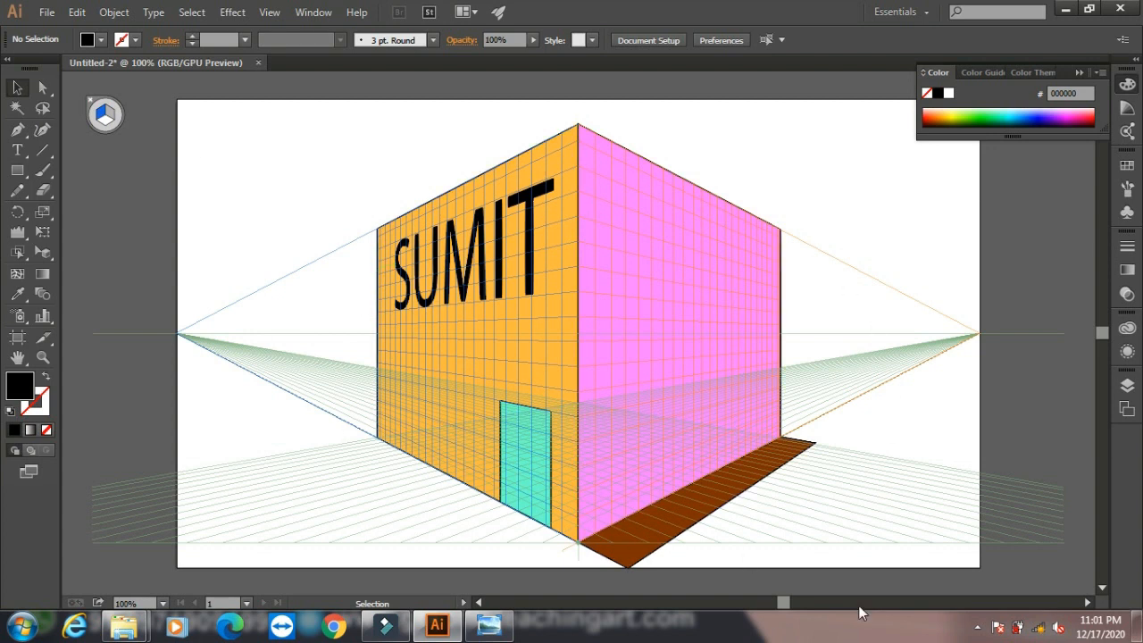
- Preview the artwork in Save for Web with the JPEG format and leave without saving
left_click(46, 15)
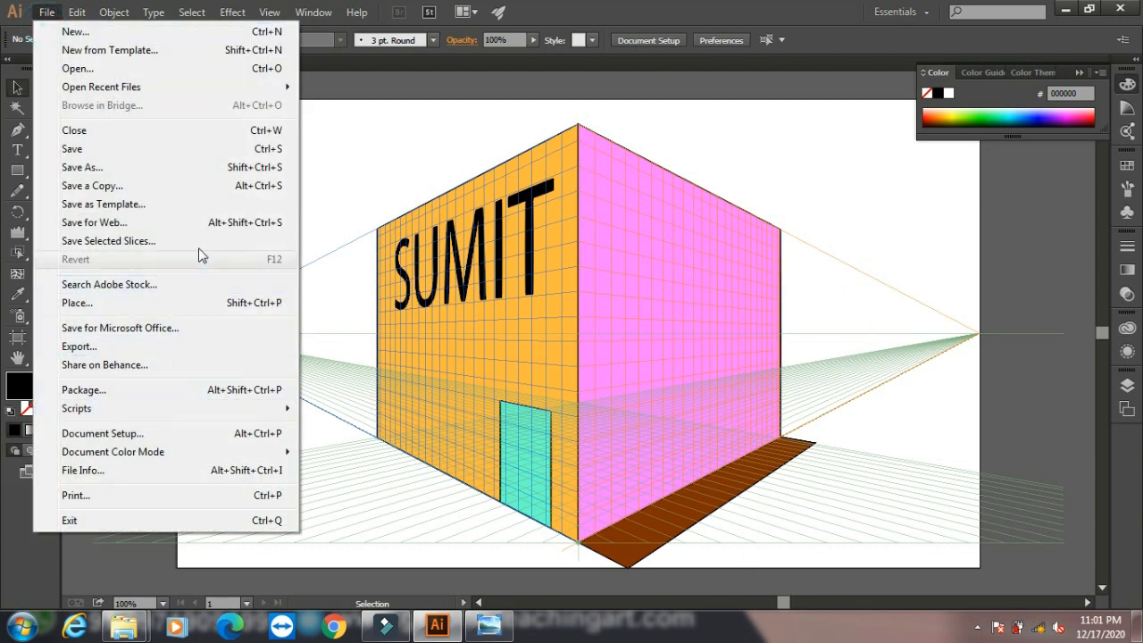
left_click(154, 225)
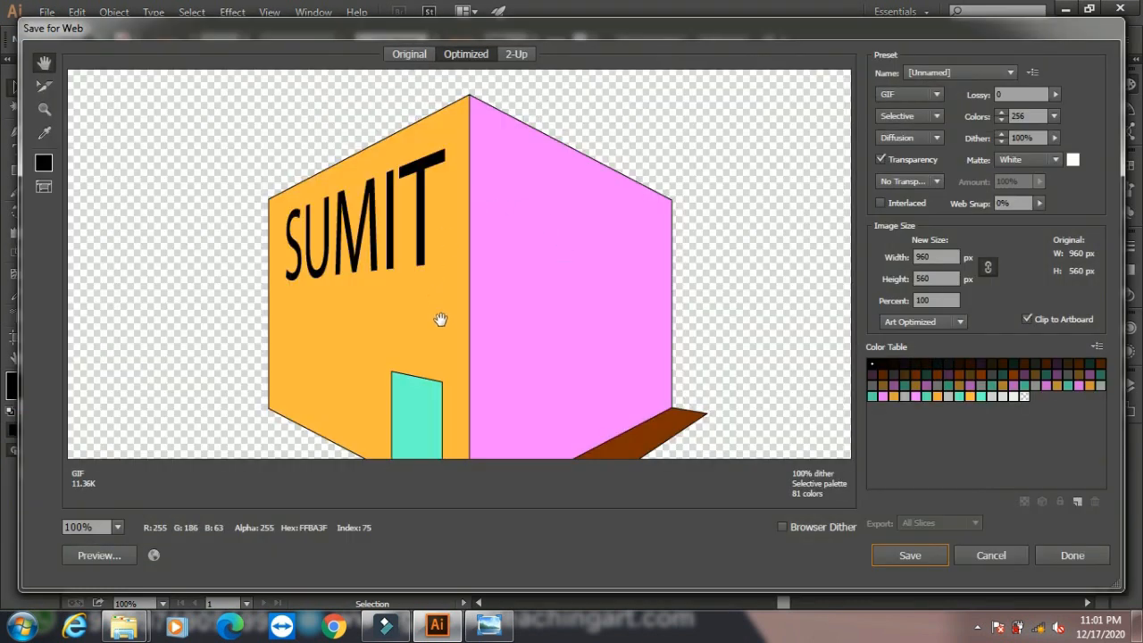
mouse_move(443, 326)
left_mouse_down()
mouse_move(452, 186)
mouse_move(462, 321)
left_mouse_up()
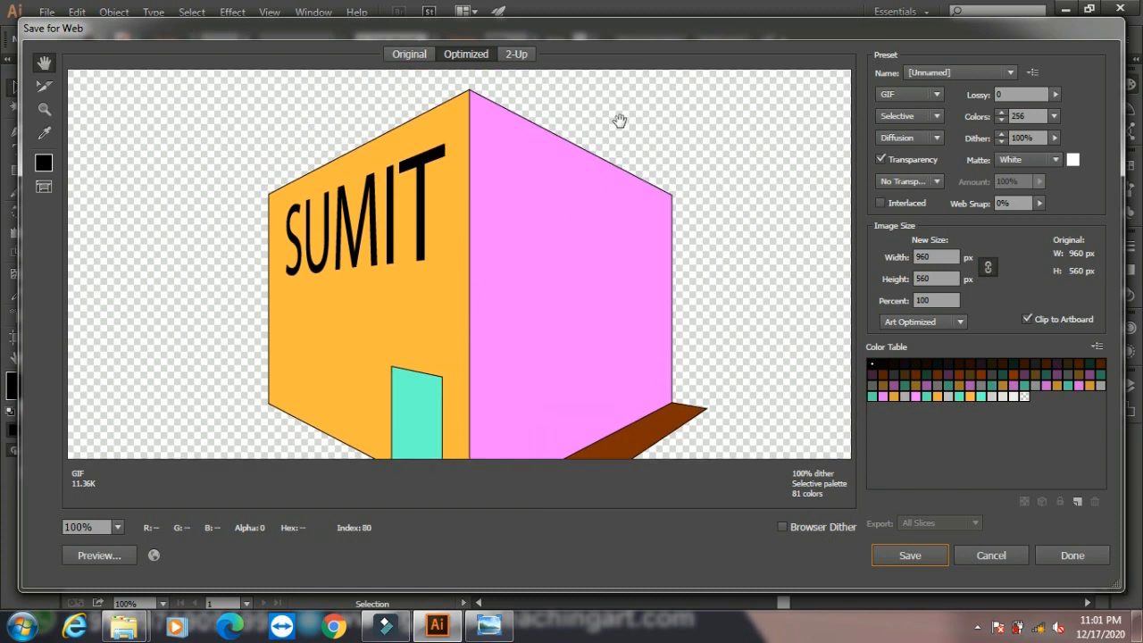
left_click(925, 94)
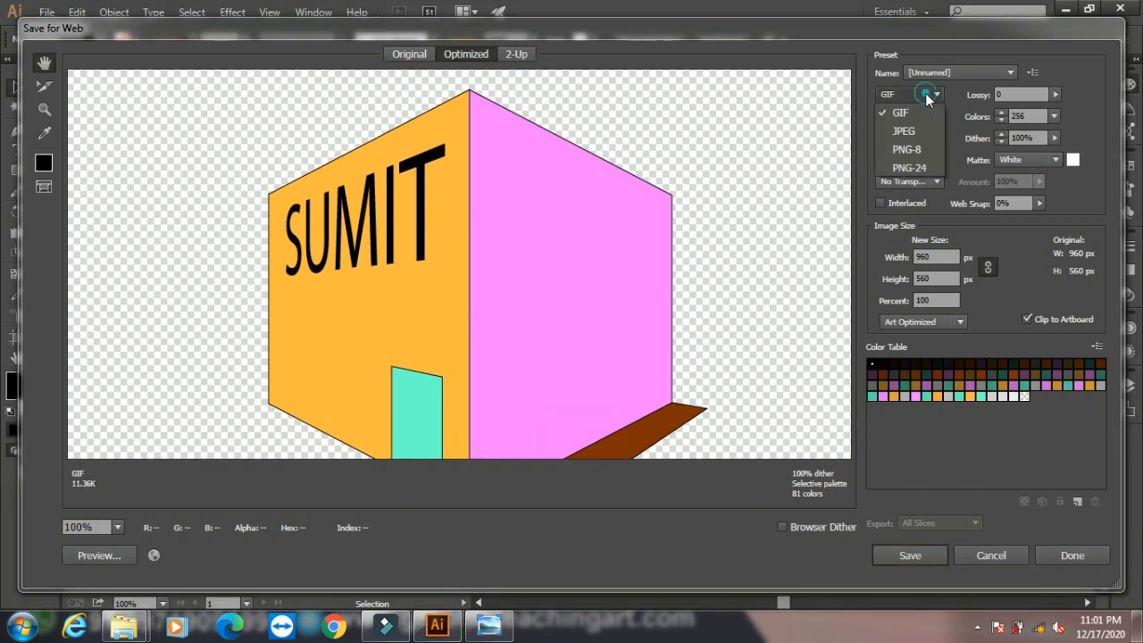
left_click(903, 131)
left_click_drag(433, 271, 449, 311)
left_click(991, 555)
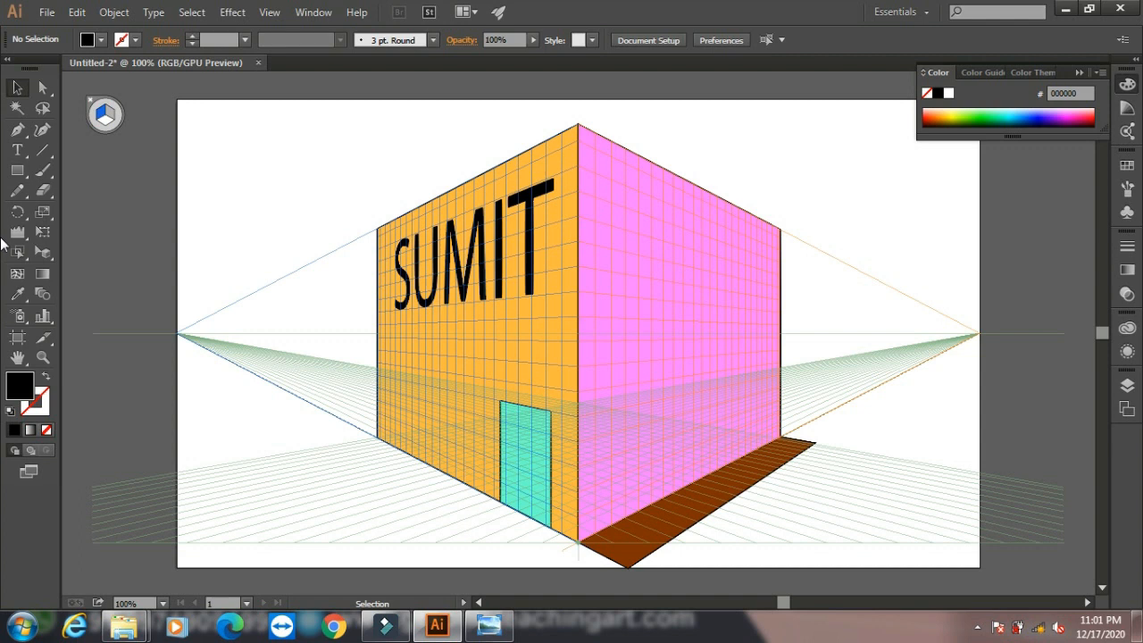
- Hide the perspective grid to view the bare artwork, and show the grid again
left_click(43, 253)
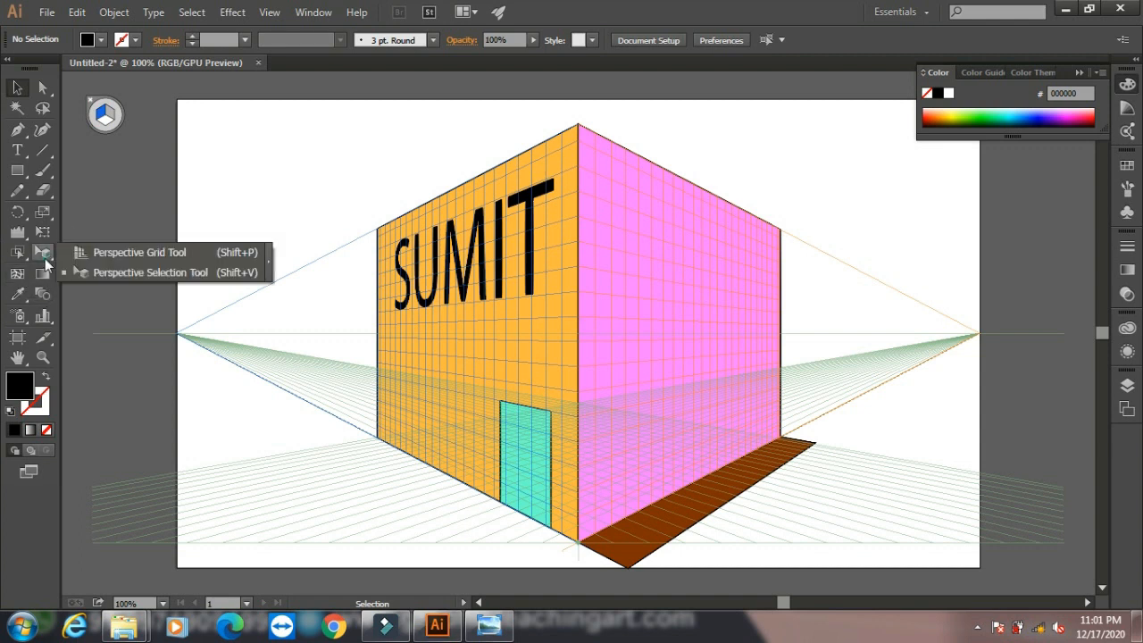
left_click(88, 271)
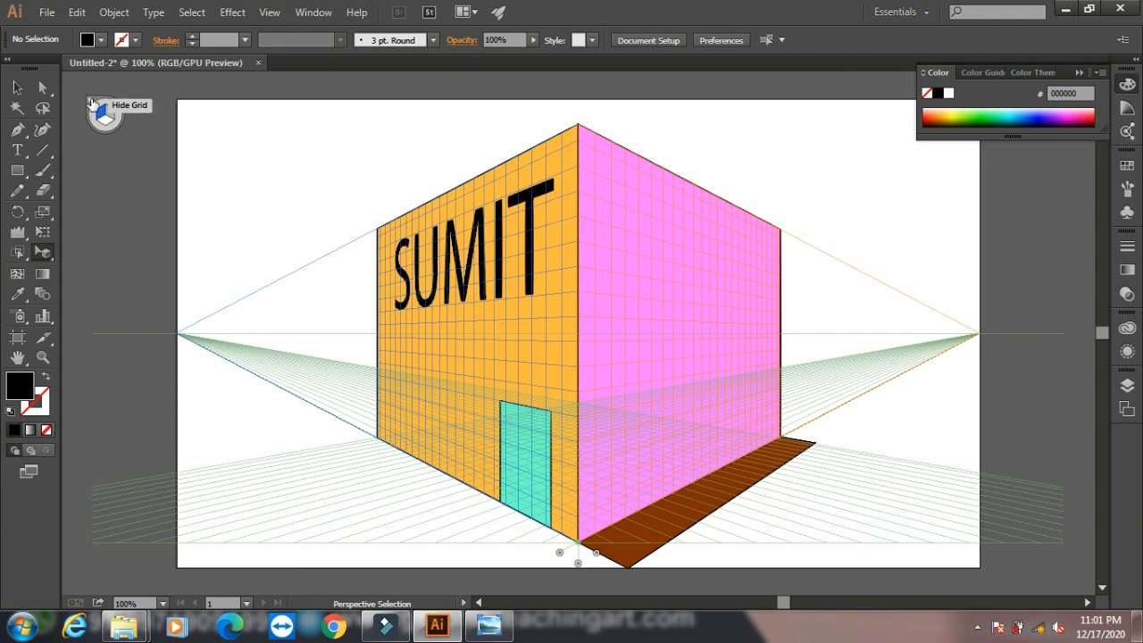
left_click(93, 104)
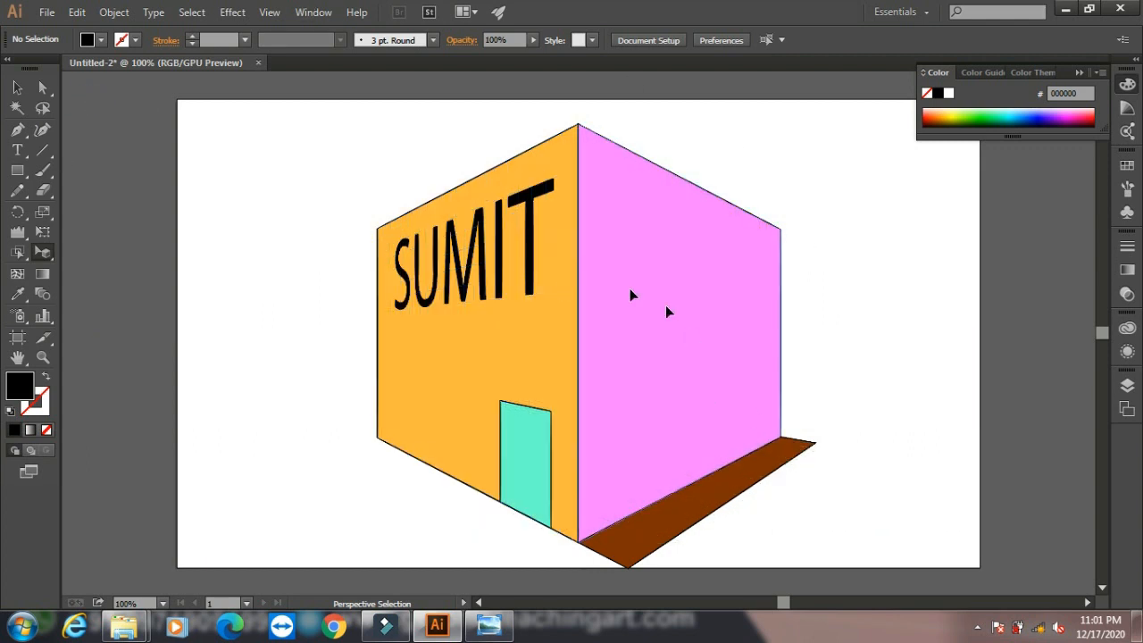
left_click_drag(17, 253, 101, 257)
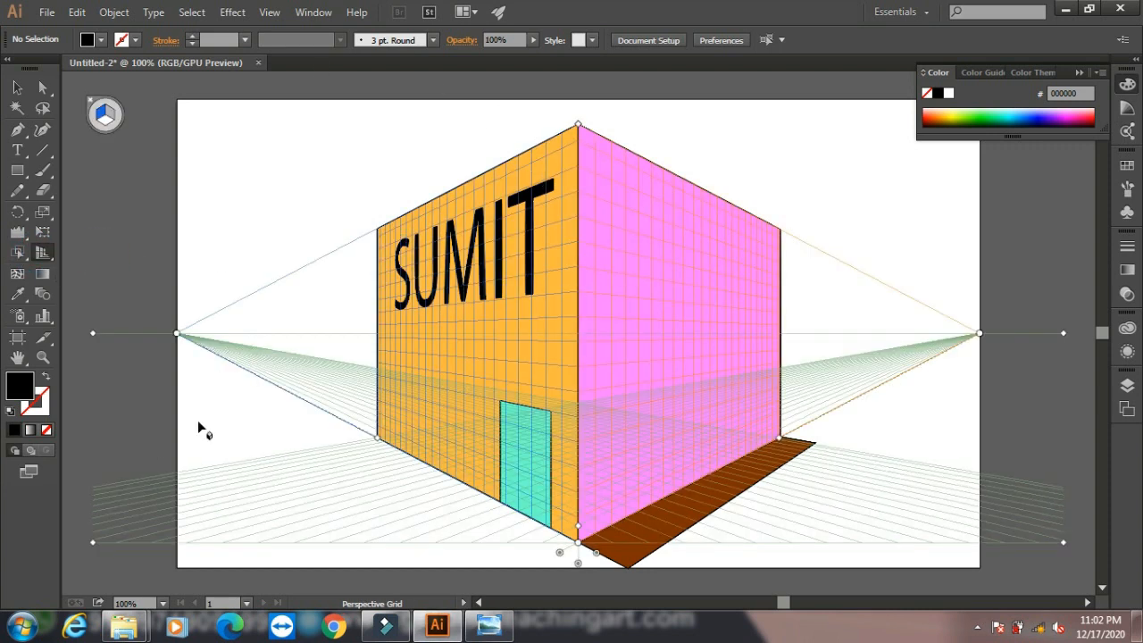
- Delete all the artwork from the artboard, leaving only the perspective grid
left_click(17, 86)
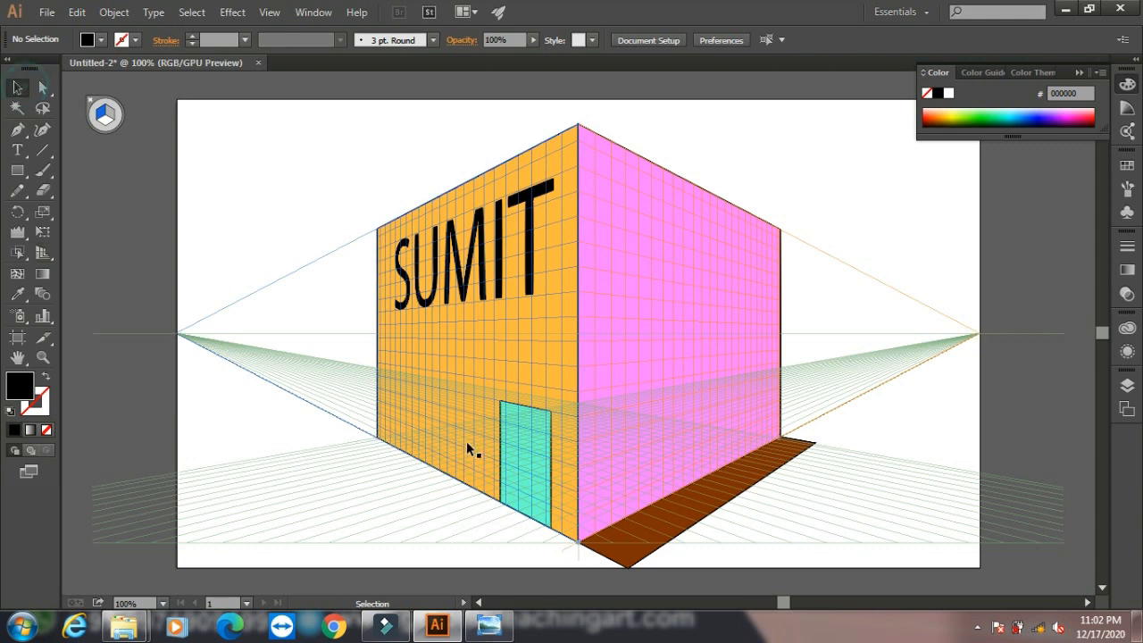
key("ctrl+a")
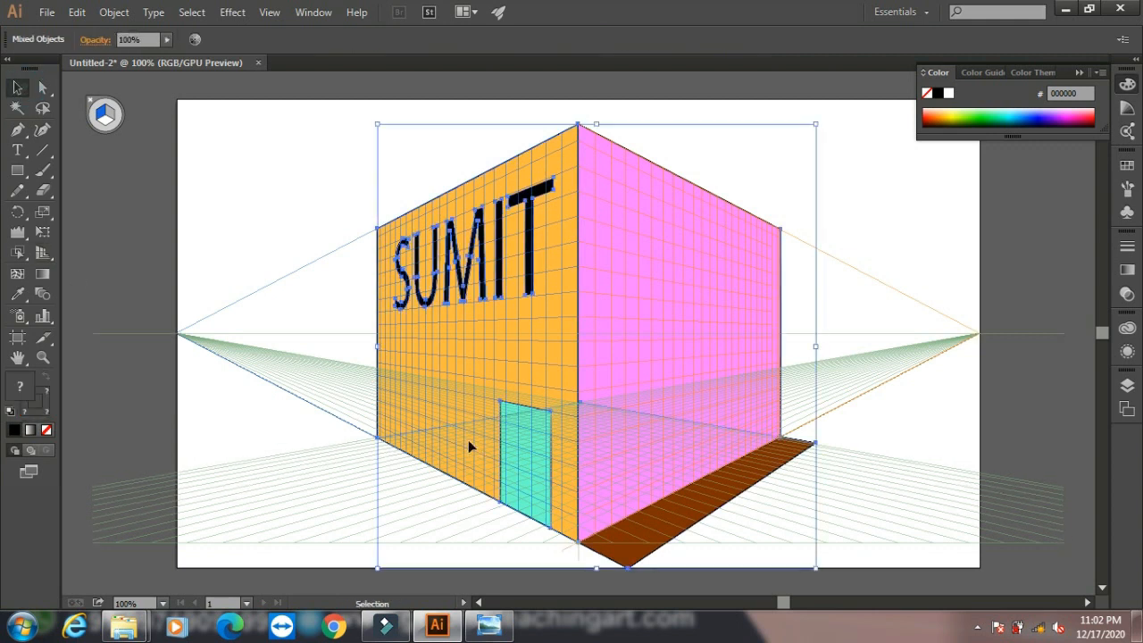
key("Delete")
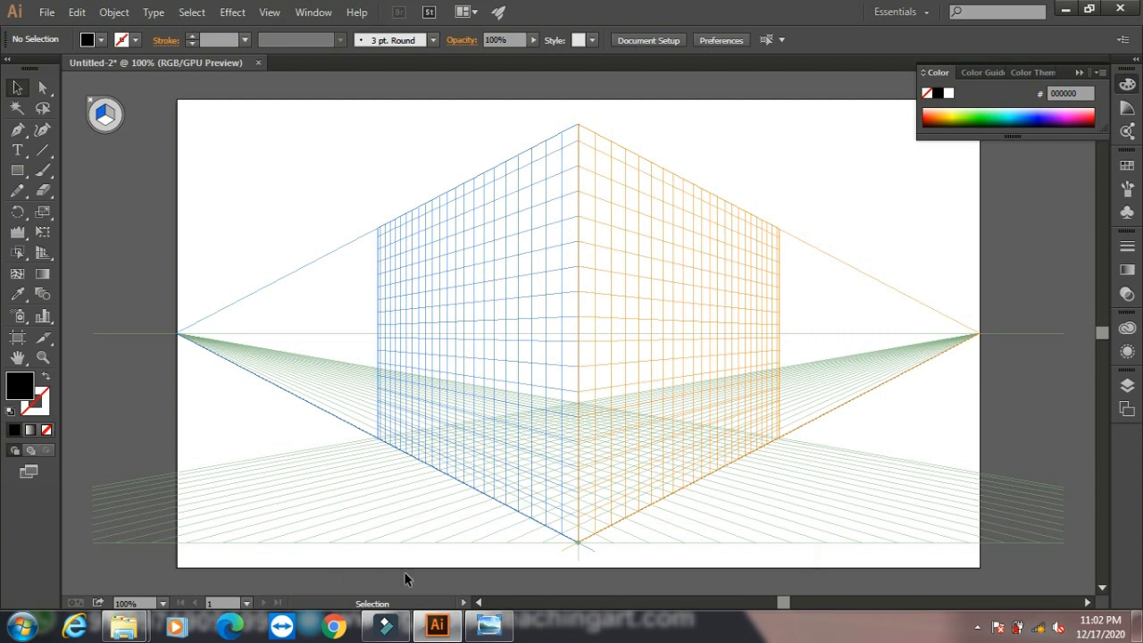
- Shift the left and right grid planes so they meet left of the station point with Perspective Selection, and raise the ground level
left_click_drag(1106, 336, 1105, 336)
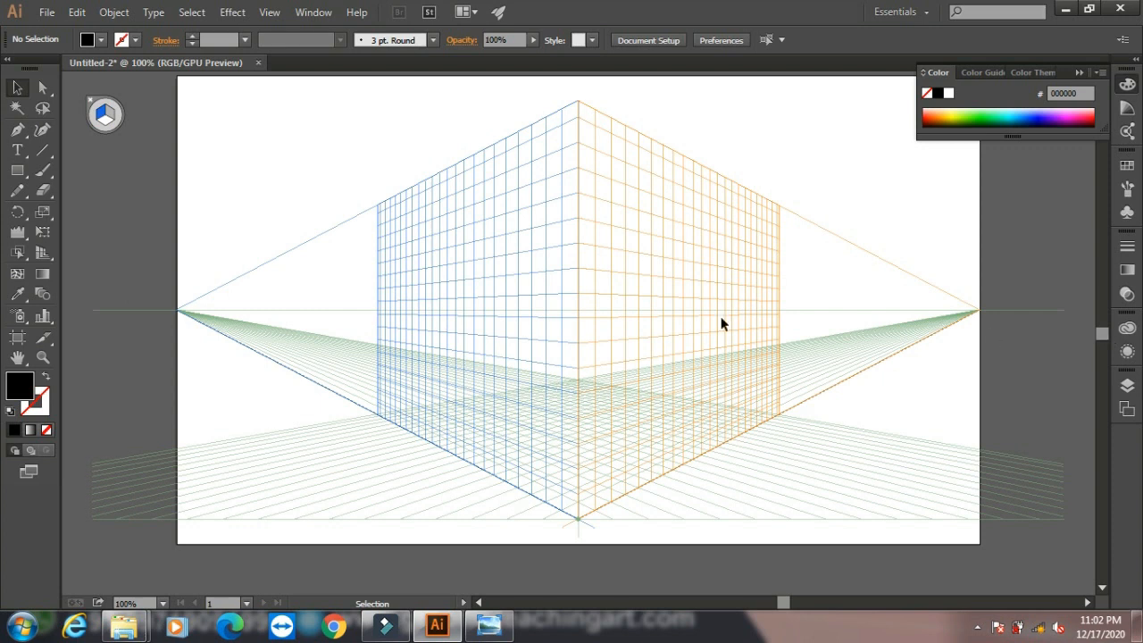
left_click_drag(42, 257, 123, 273)
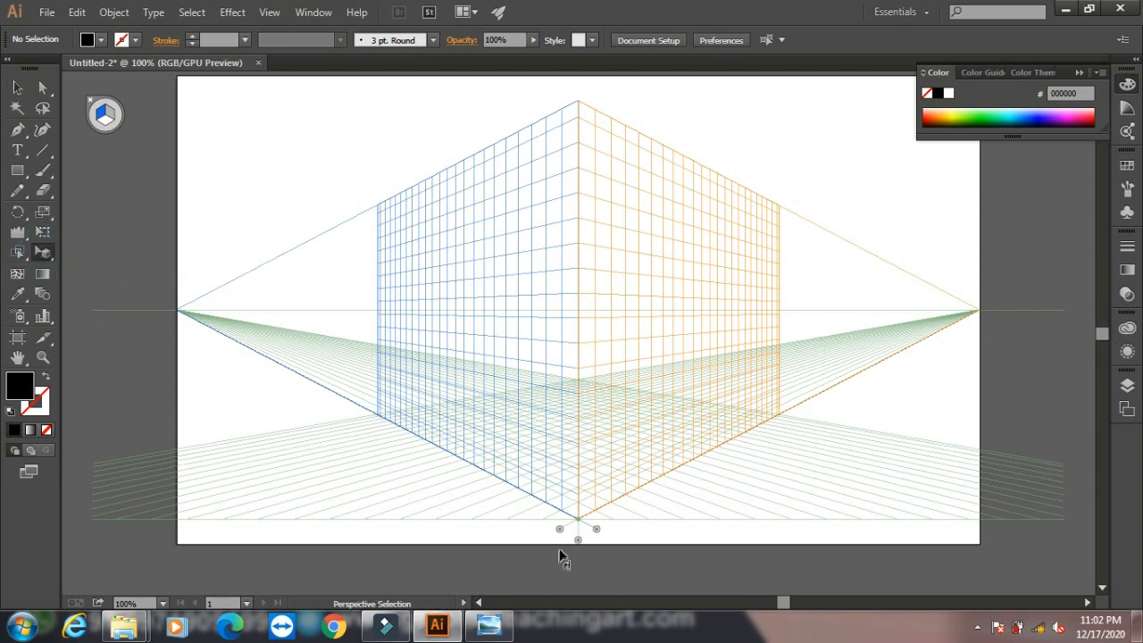
left_click_drag(560, 532, 408, 515)
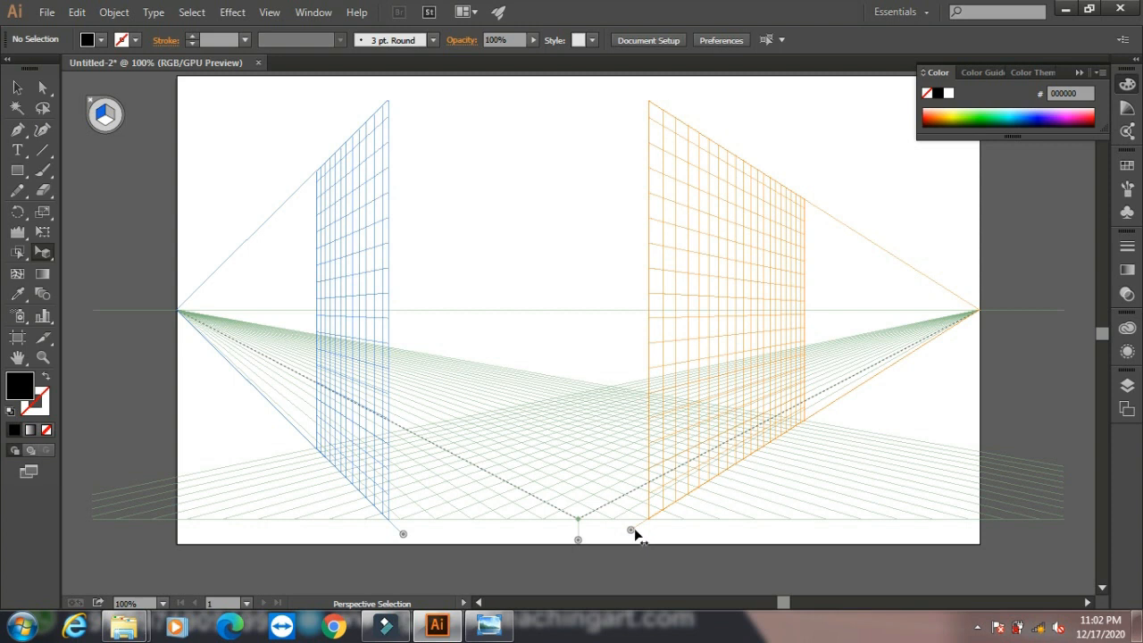
left_click_drag(630, 530, 370, 533)
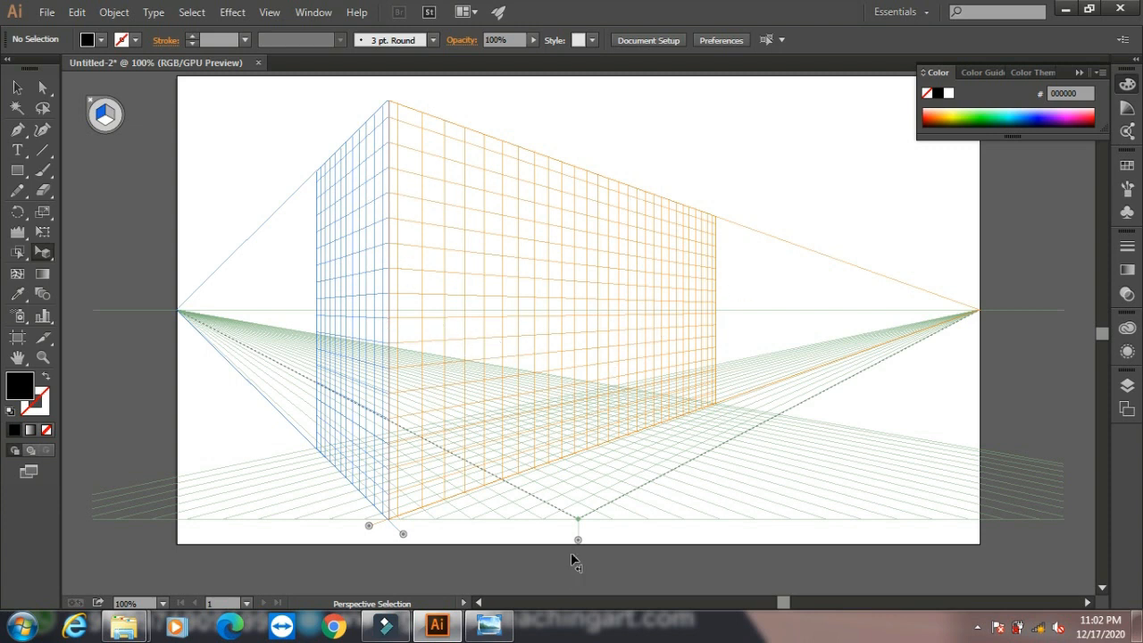
left_click_drag(578, 542, 462, 470)
left_click(577, 523)
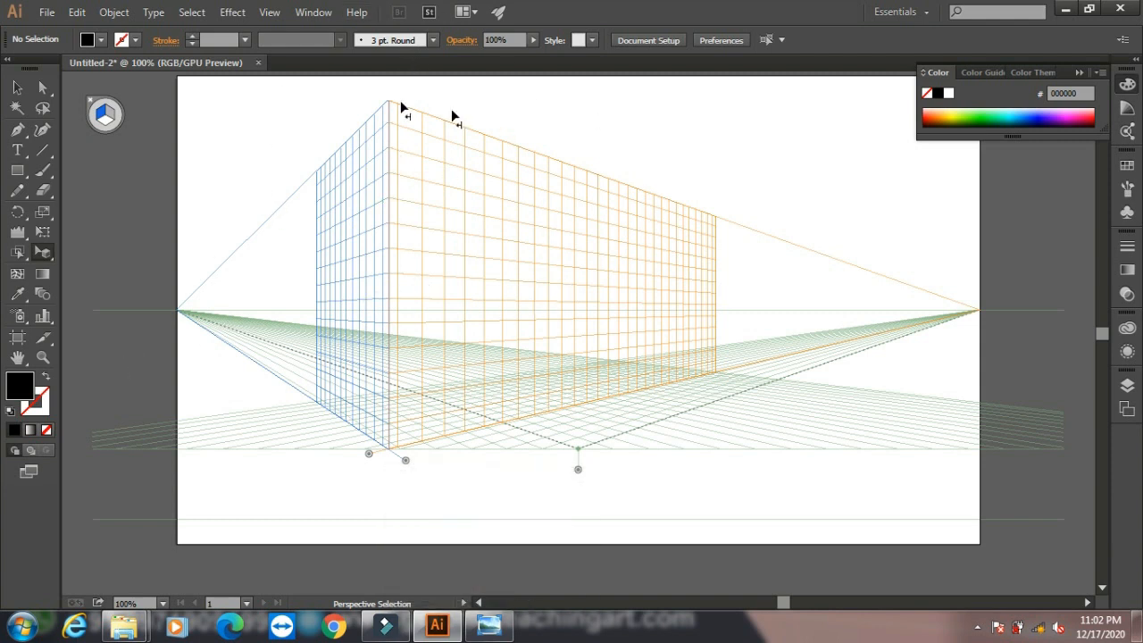
- Switch the perspective grid to the one-point perspective preset
left_click(267, 14)
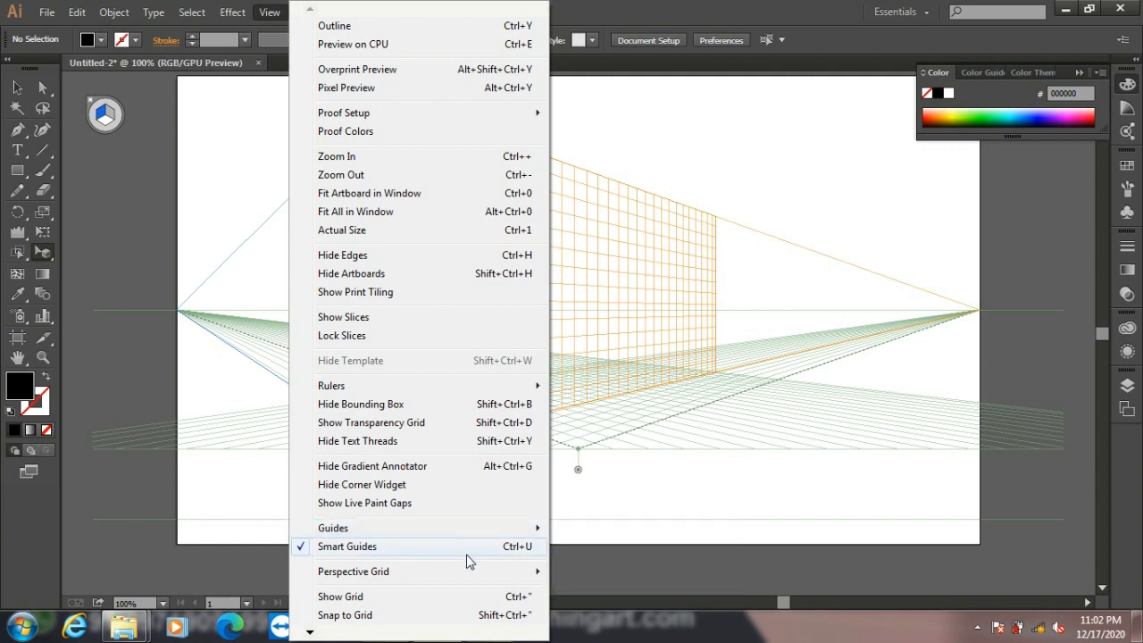
mouse_move(471, 574)
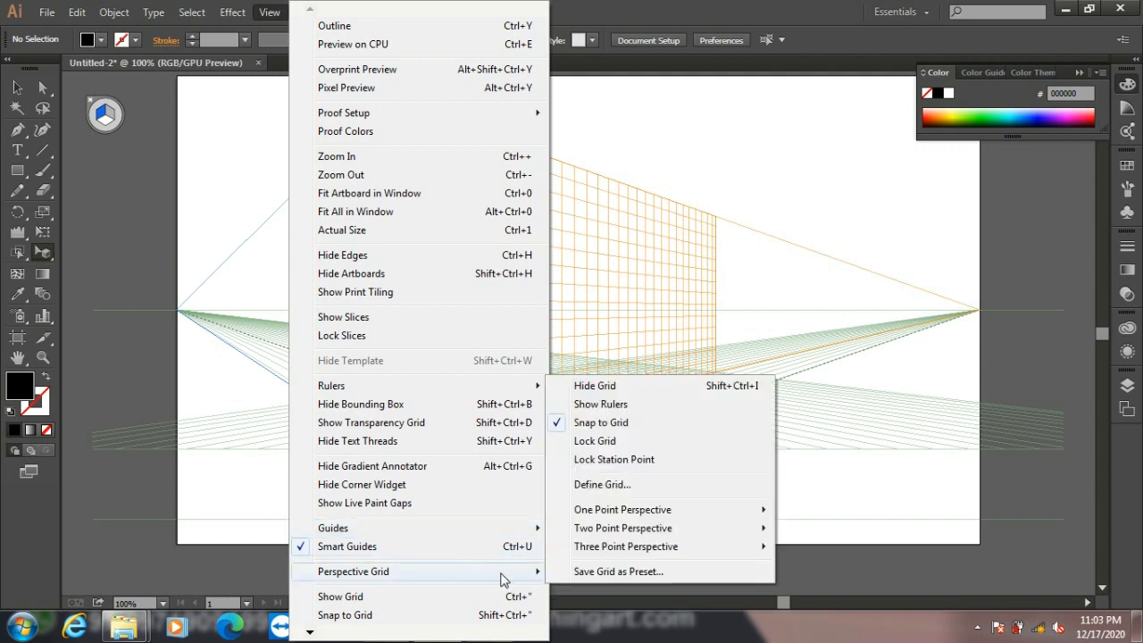
mouse_move(706, 510)
left_click(815, 510)
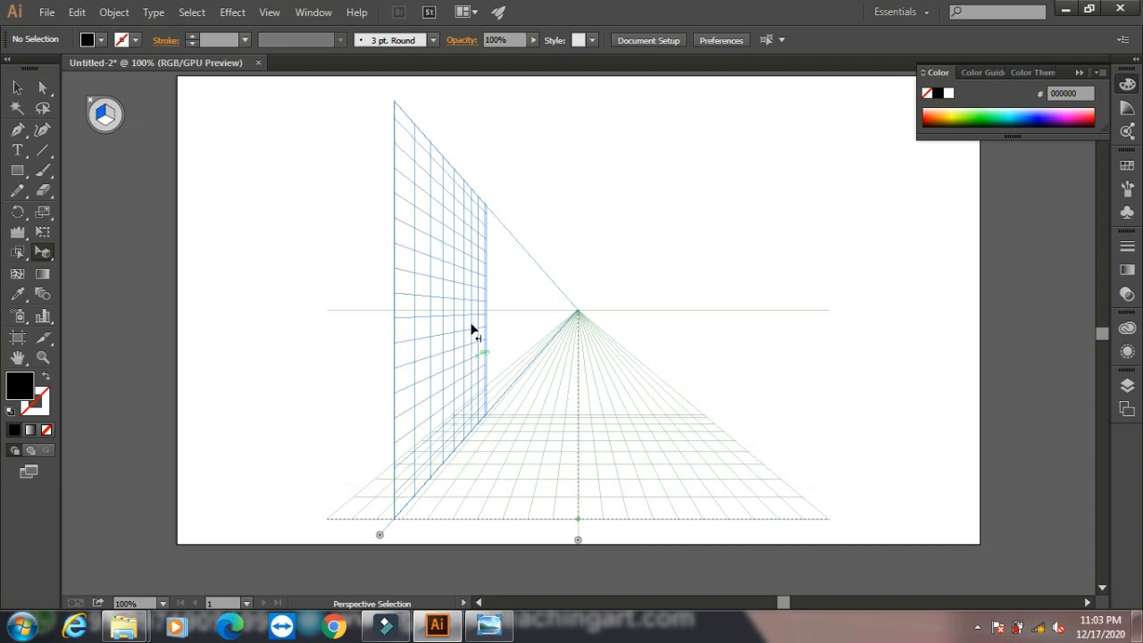
- Change the one-point grid to the two-point preset 2P-Normal View
left_click(272, 15)
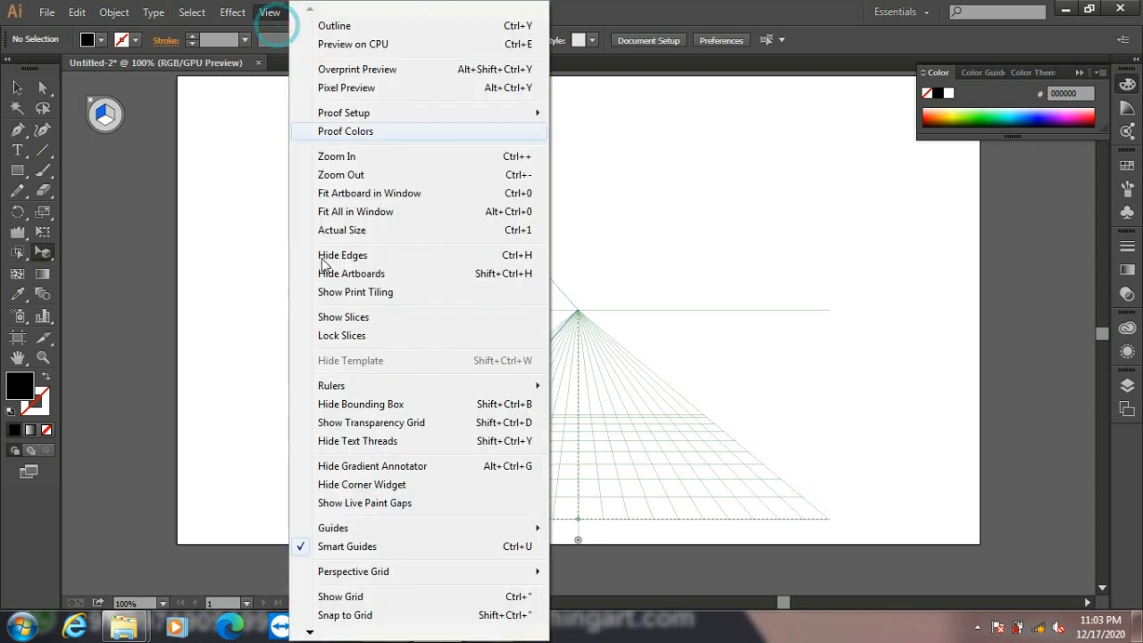
mouse_move(536, 572)
mouse_move(647, 536)
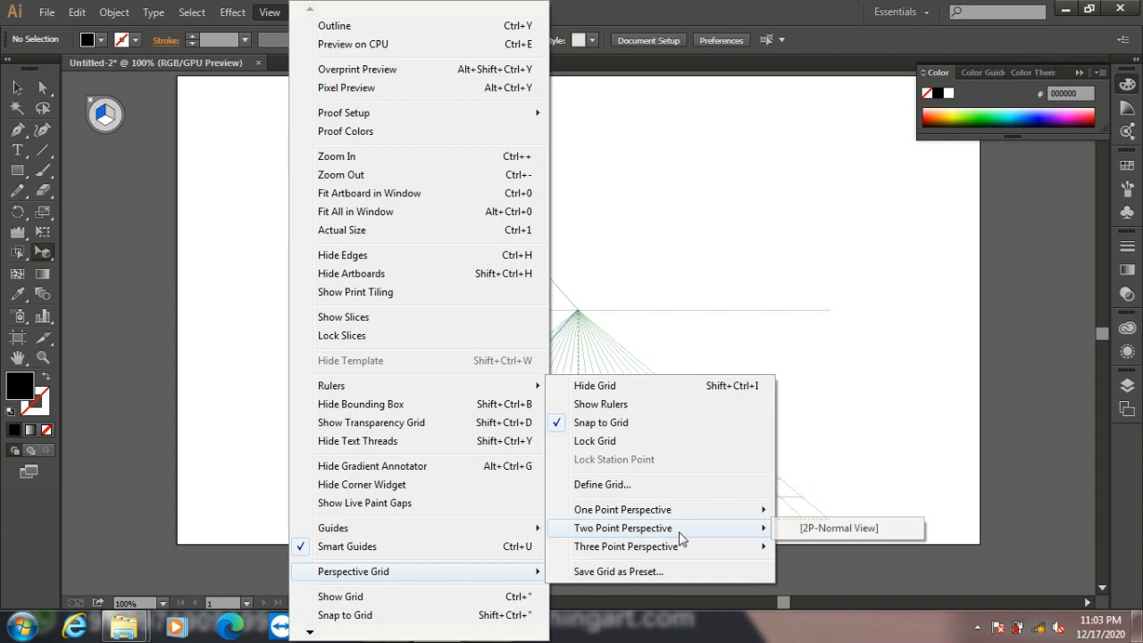
left_click(804, 534)
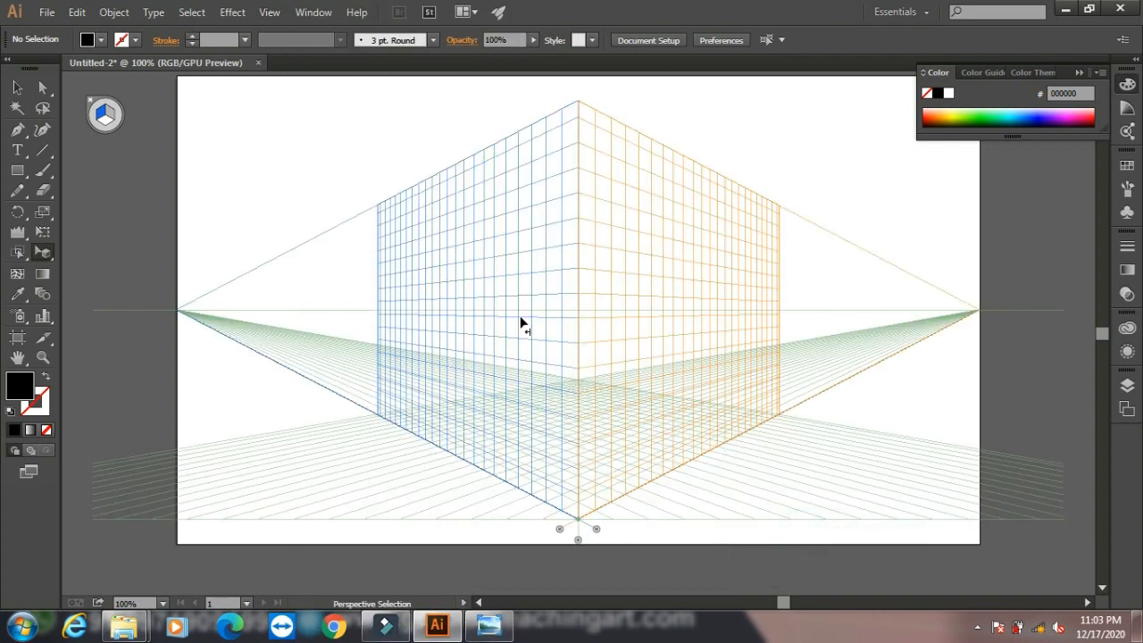
- Apply the three-point preset 3P-Normal View and inspect the part of the grid extending below the artboard
left_click(268, 13)
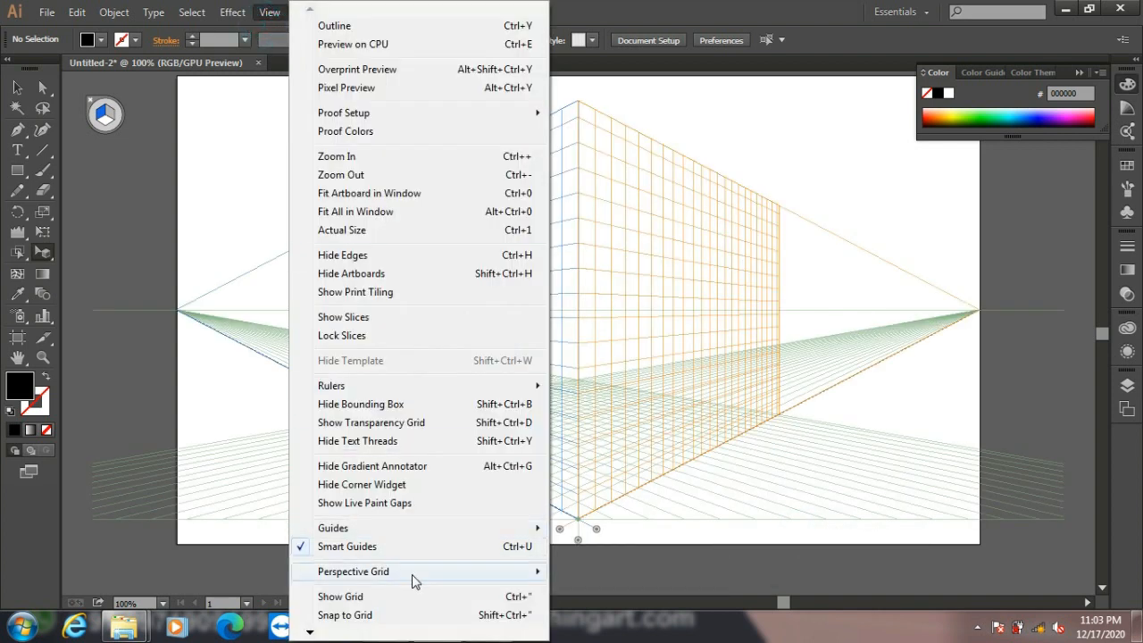
mouse_move(416, 573)
mouse_move(619, 551)
left_click(808, 543)
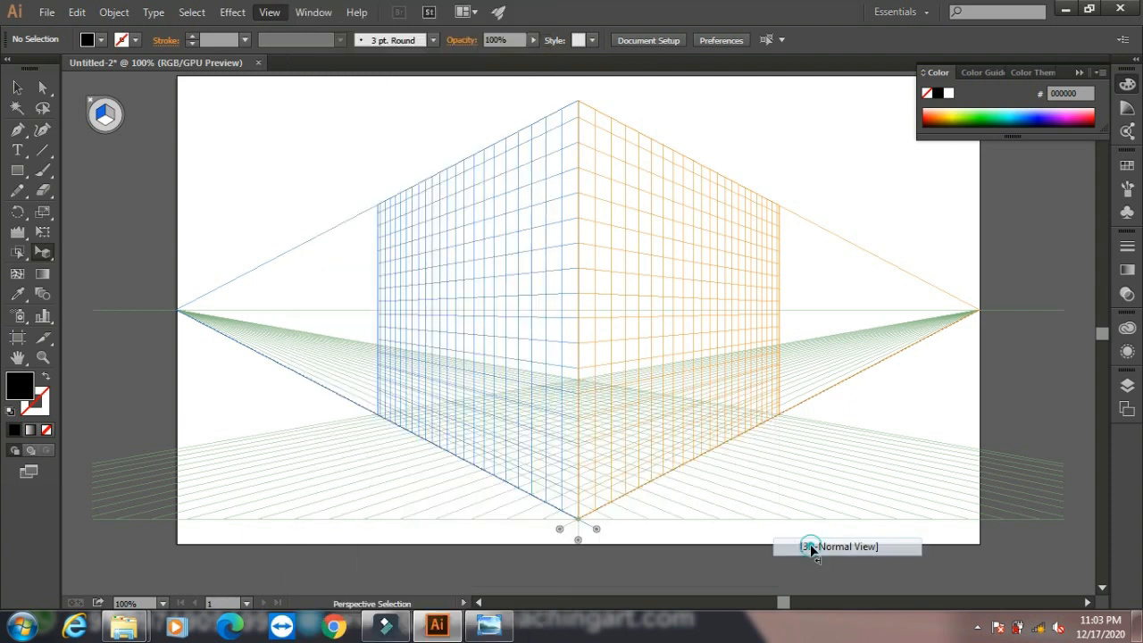
mouse_move(507, 627)
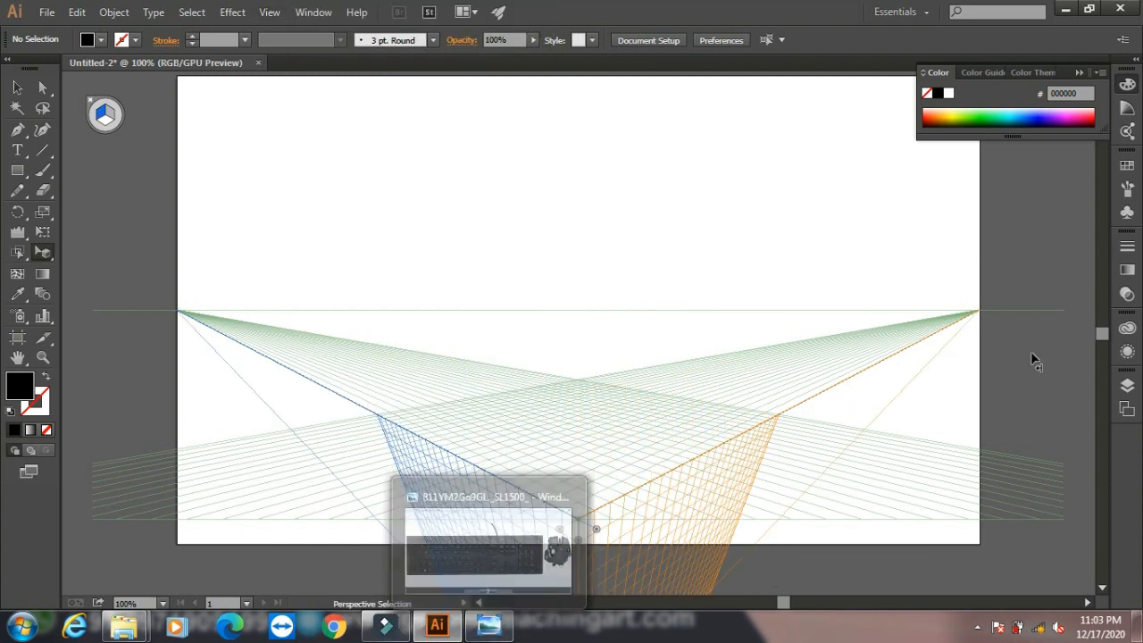
mouse_move(1104, 335)
left_mouse_down()
mouse_move(1103, 352)
mouse_move(1103, 343)
left_mouse_up()
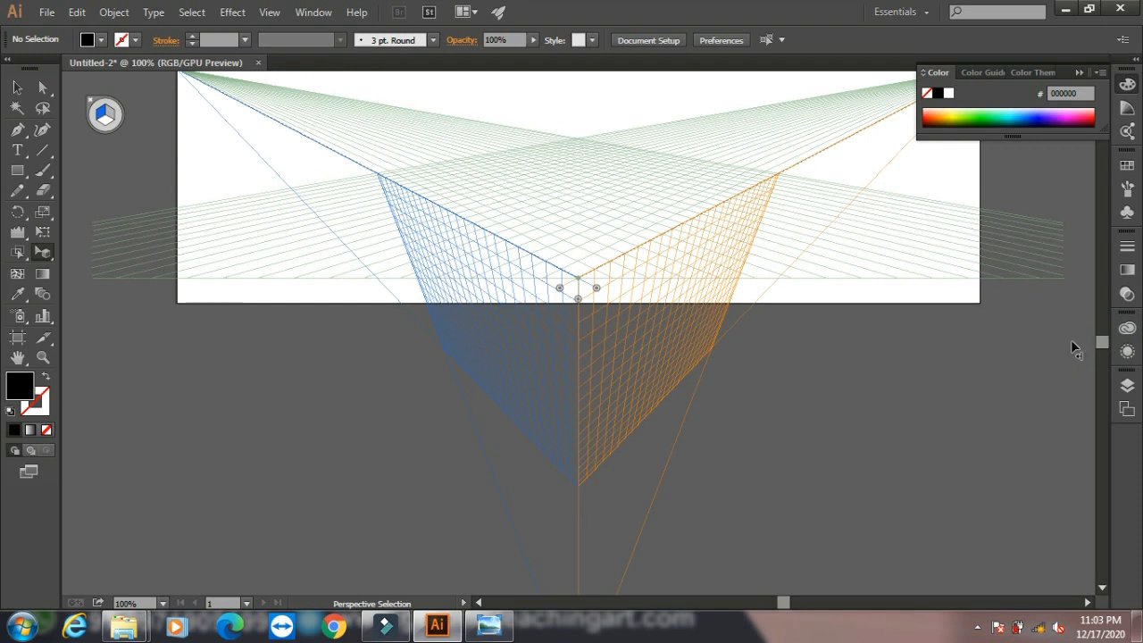
left_click_drag(1098, 343, 1101, 333)
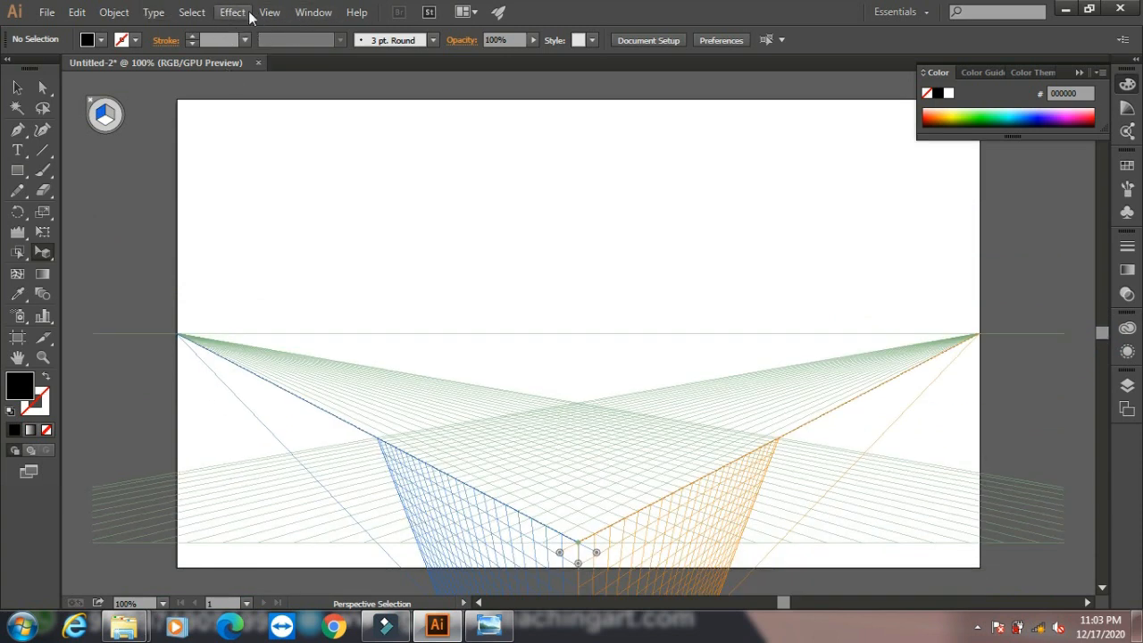
- Hide the three-point perspective grid and show it again
left_click(278, 15)
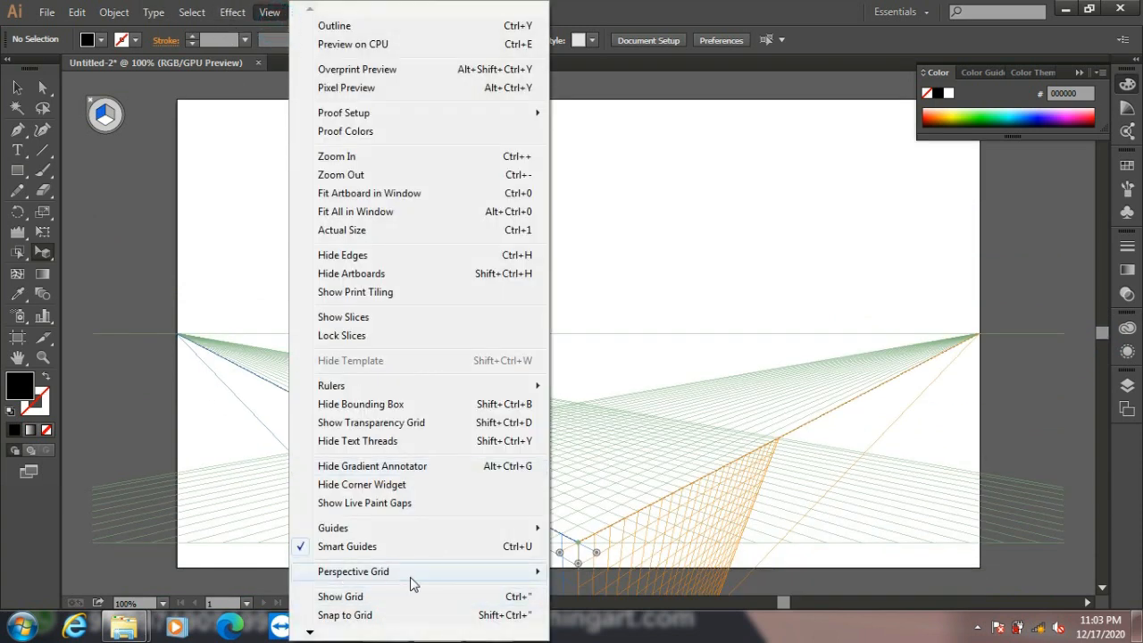
mouse_move(470, 574)
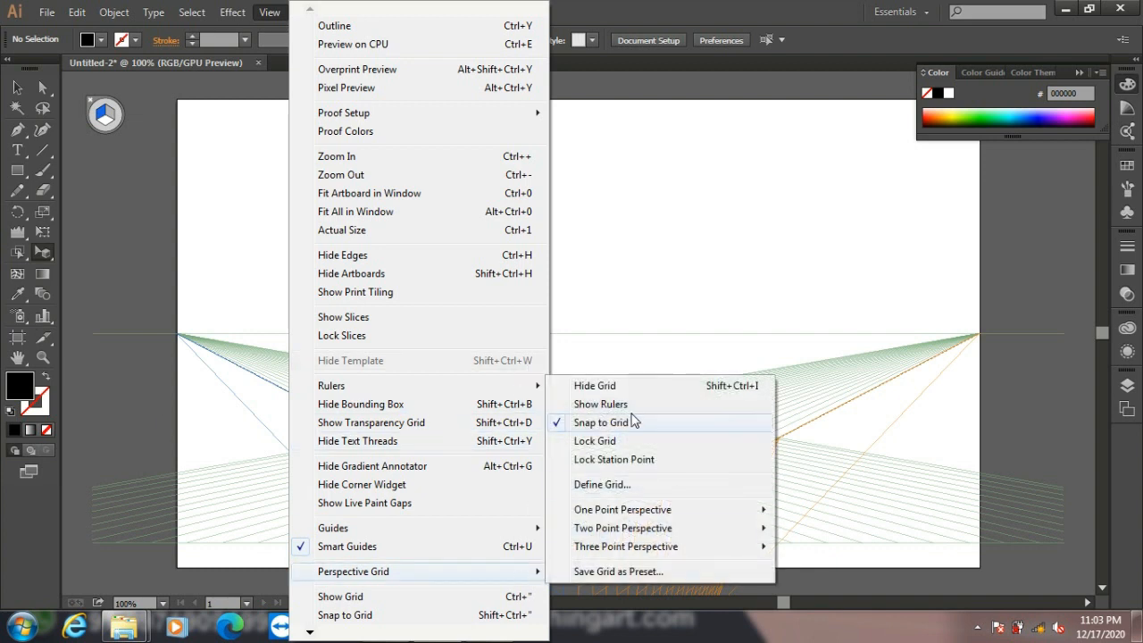
left_click(613, 385)
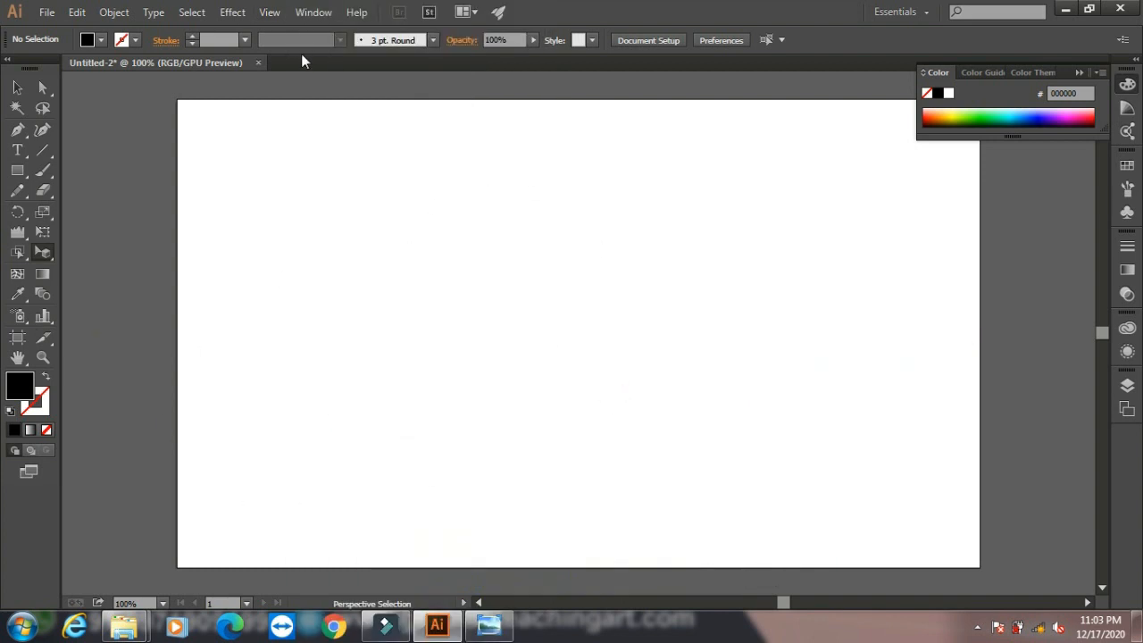
left_click(271, 13)
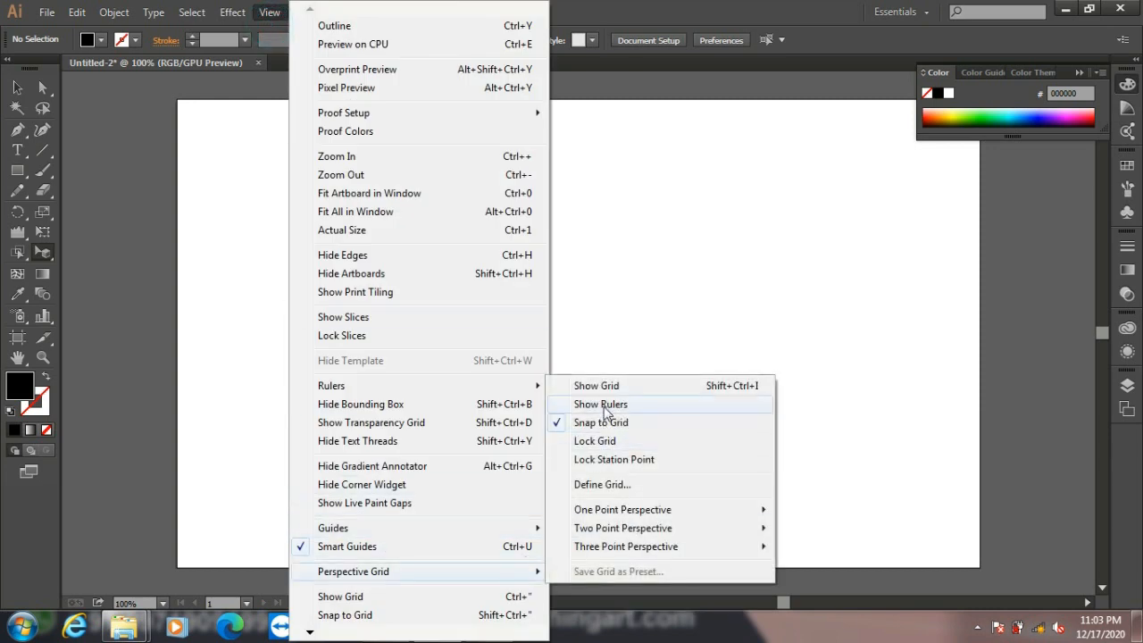
left_click(604, 386)
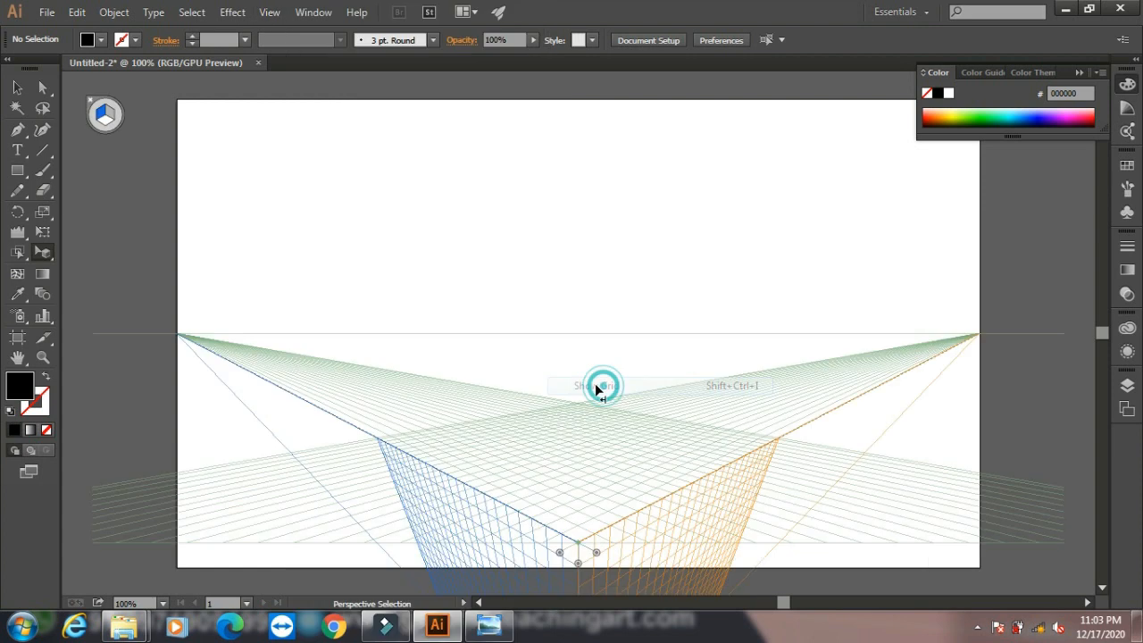
- Define the perspective grid with a bright green colour for the right grid plane
left_click(232, 13)
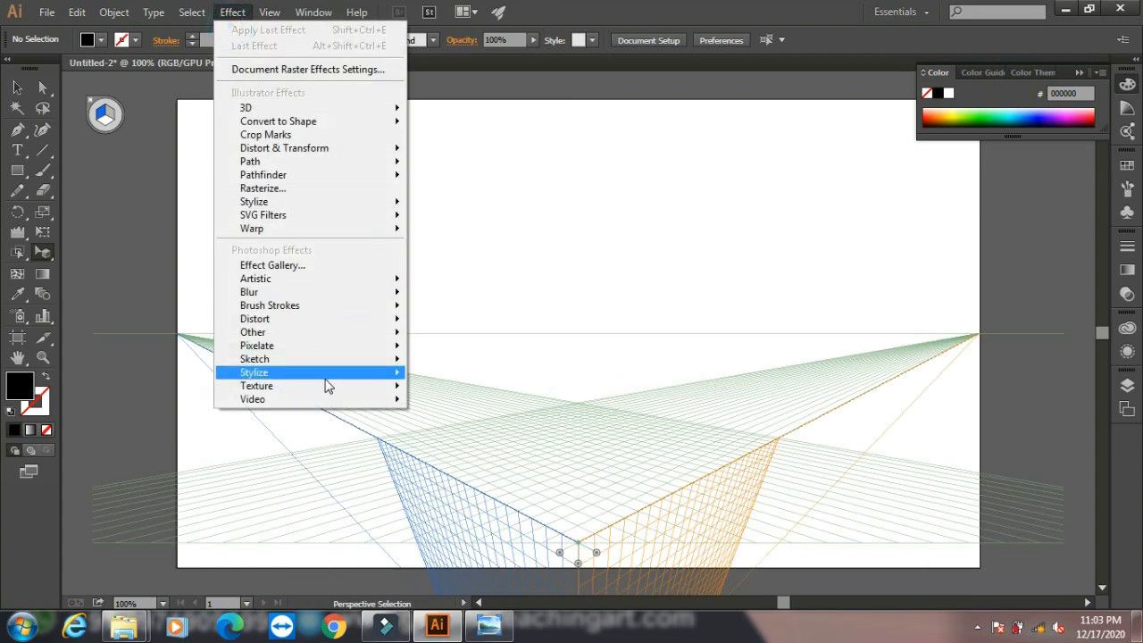
left_click(269, 12)
mouse_move(505, 576)
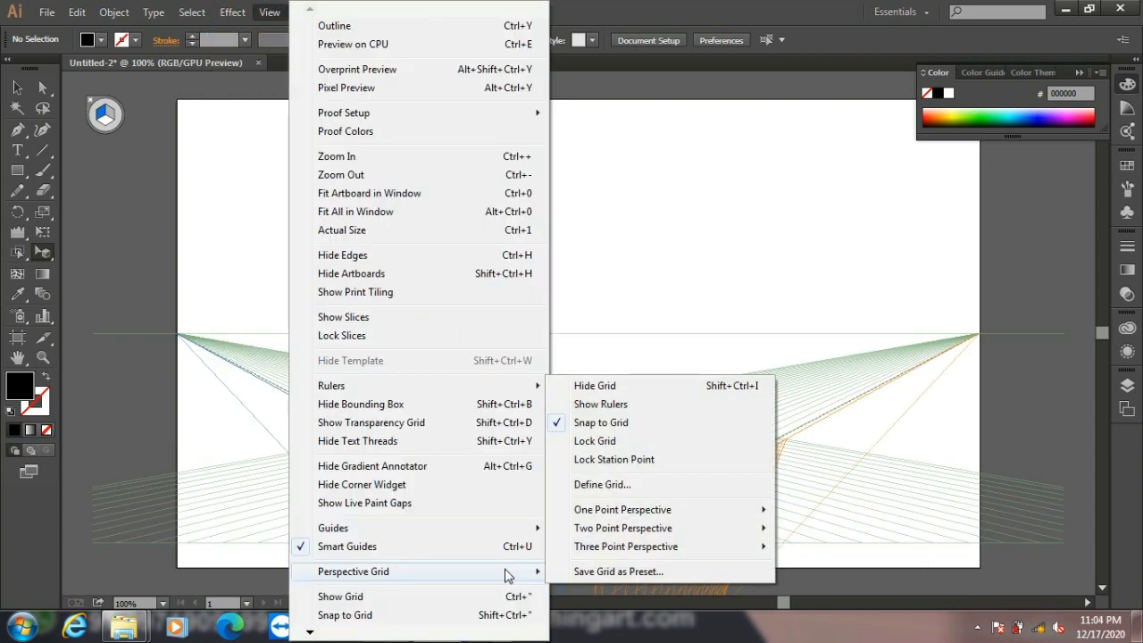
left_click(655, 486)
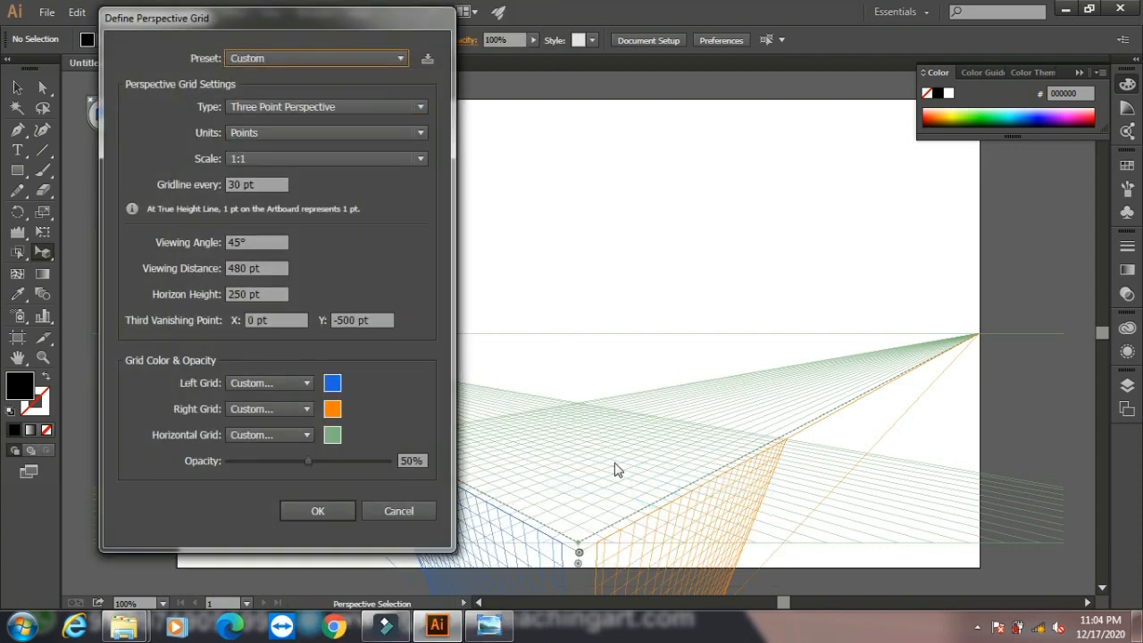
left_click(332, 409)
left_click(618, 219)
left_click(415, 441)
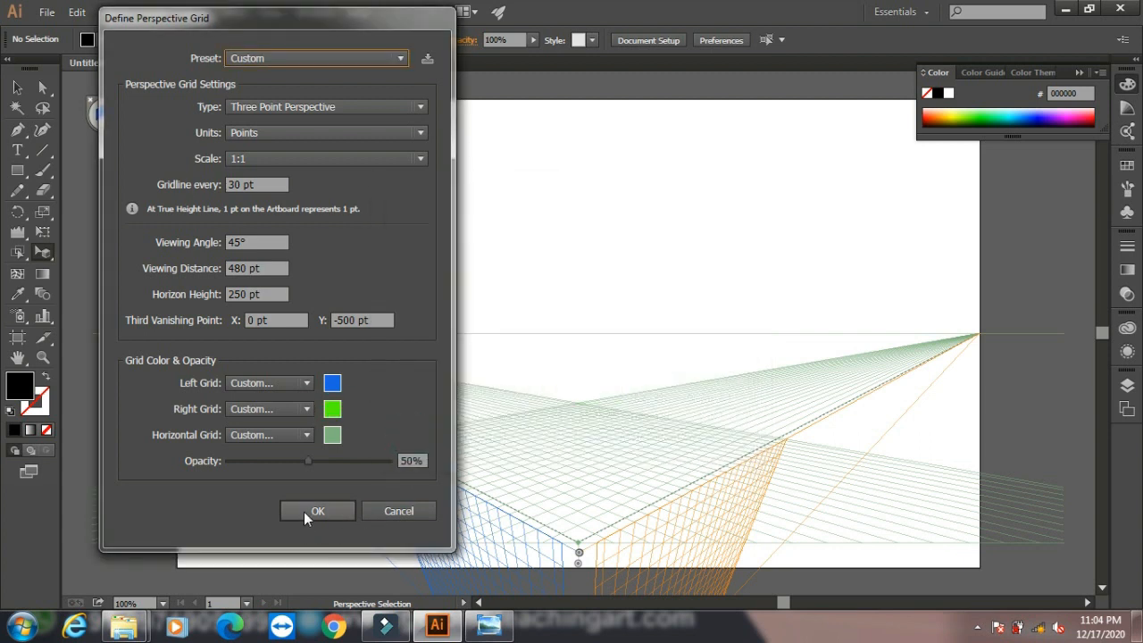
left_click(318, 511)
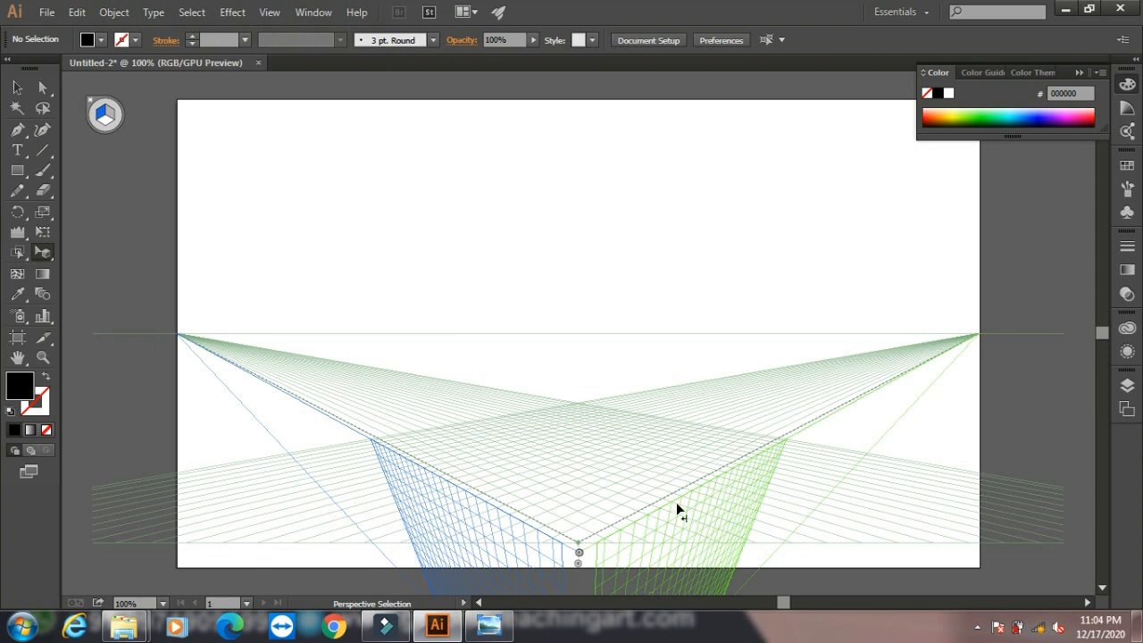
- Replace the recoloured three-point grid with the two-point preset 2P-Normal View
left_click(275, 12)
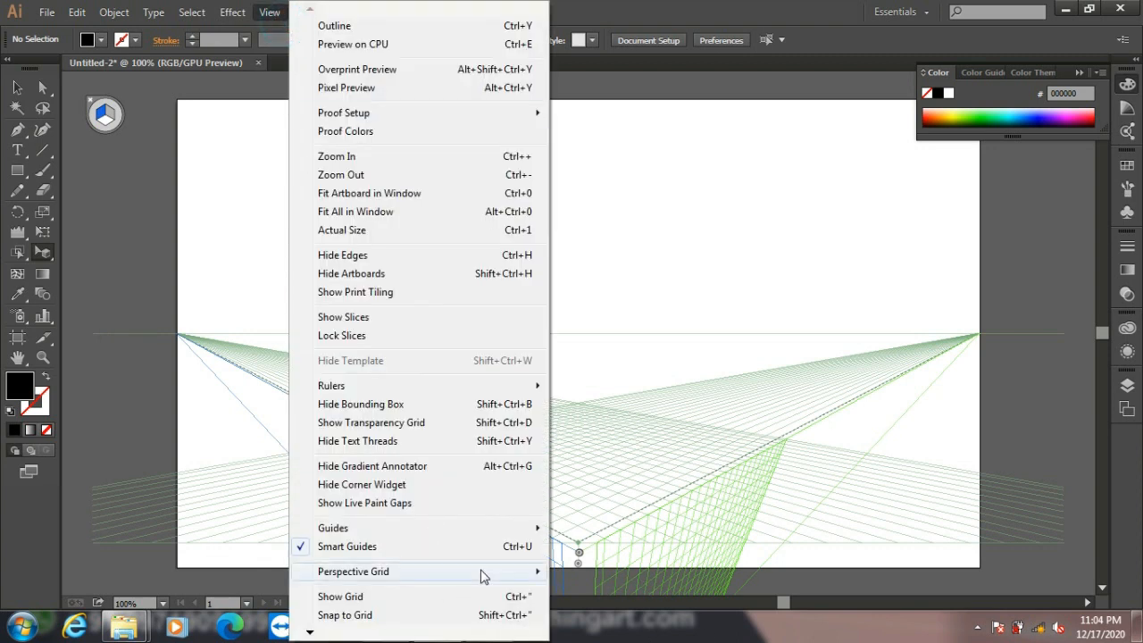
mouse_move(496, 576)
mouse_move(747, 526)
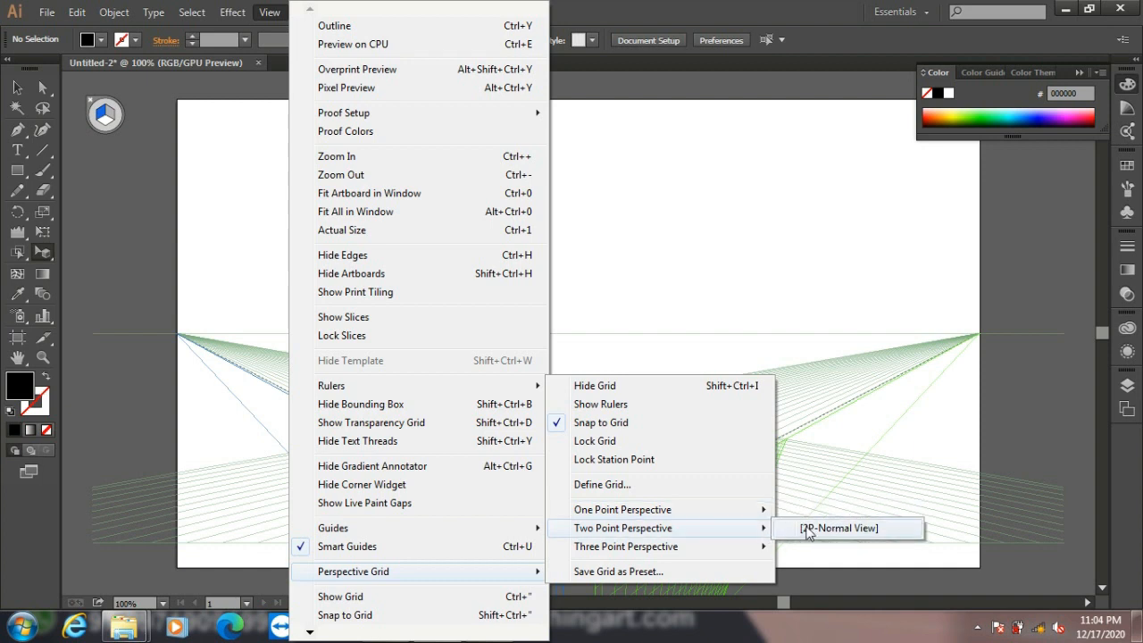
left_click(808, 527)
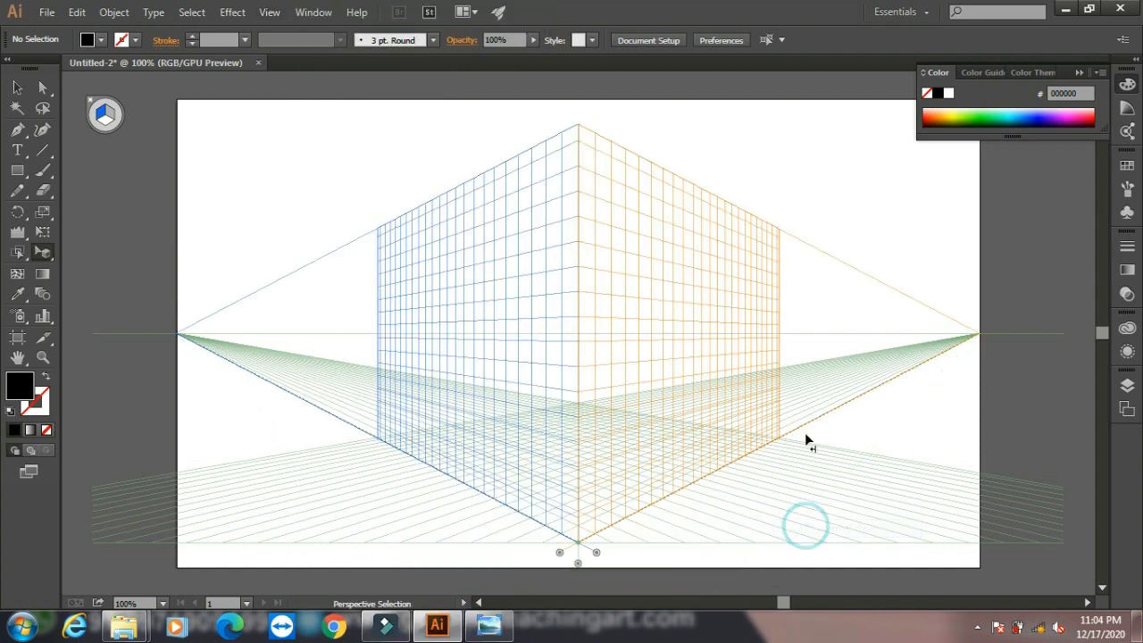
left_click(279, 17)
mouse_move(425, 578)
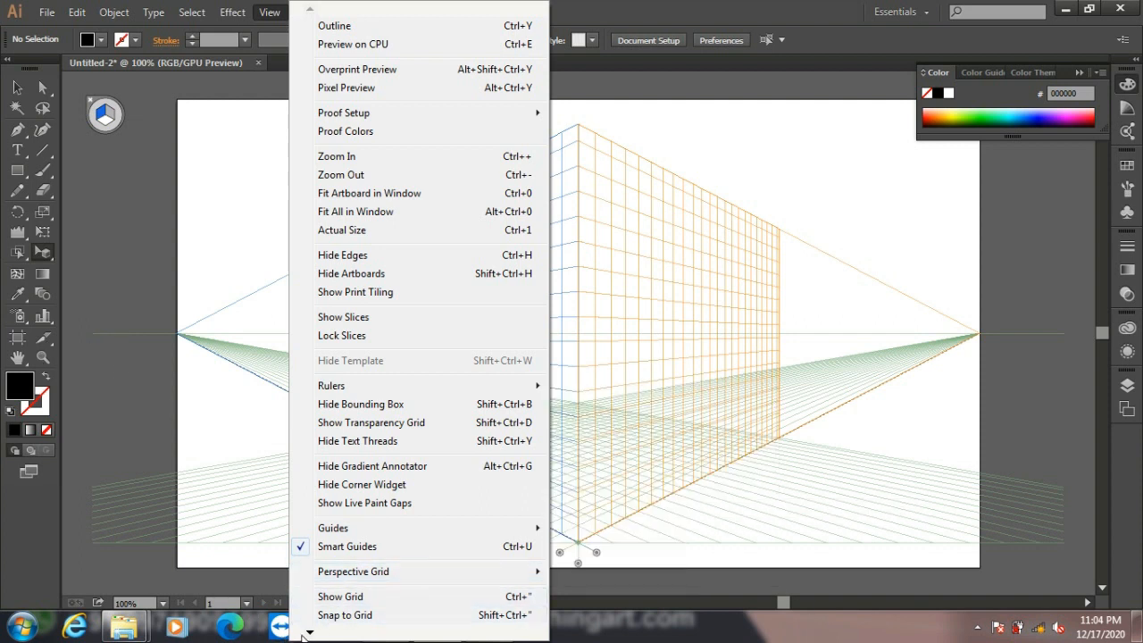
mouse_move(308, 634)
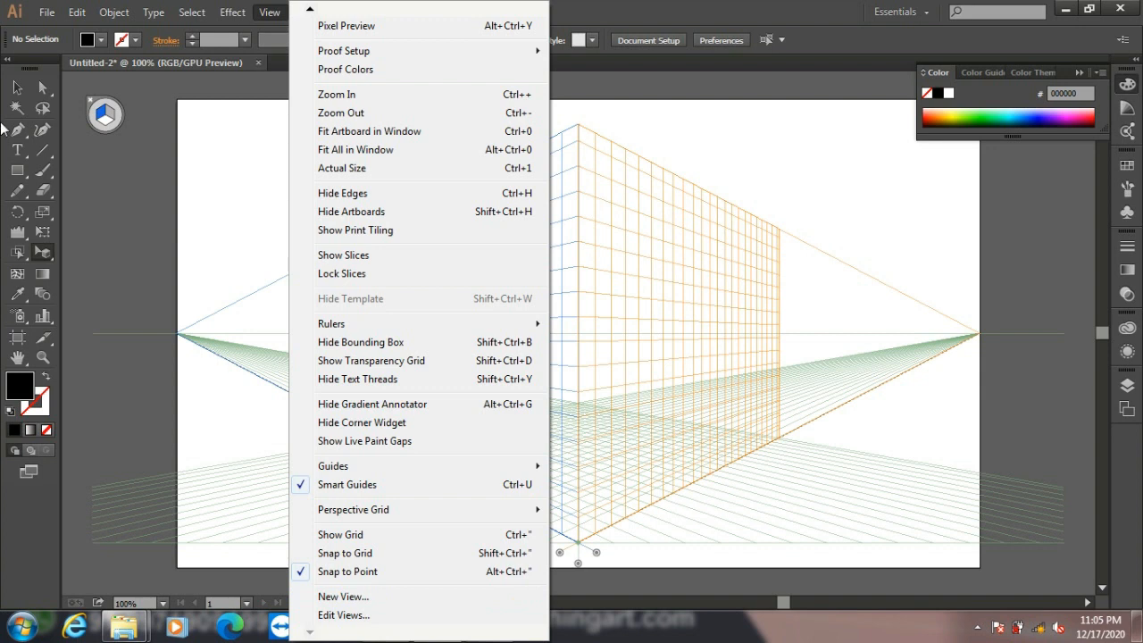
- Activate the Selection tool and minimize the program window to show the desktop
left_click(23, 91)
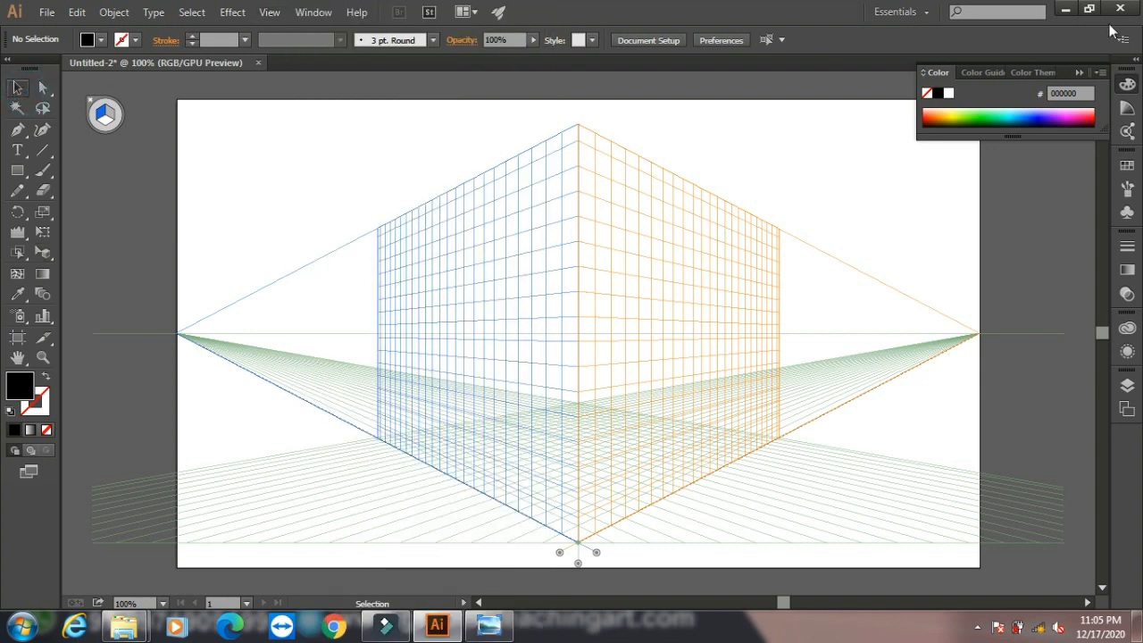
left_click(1066, 11)
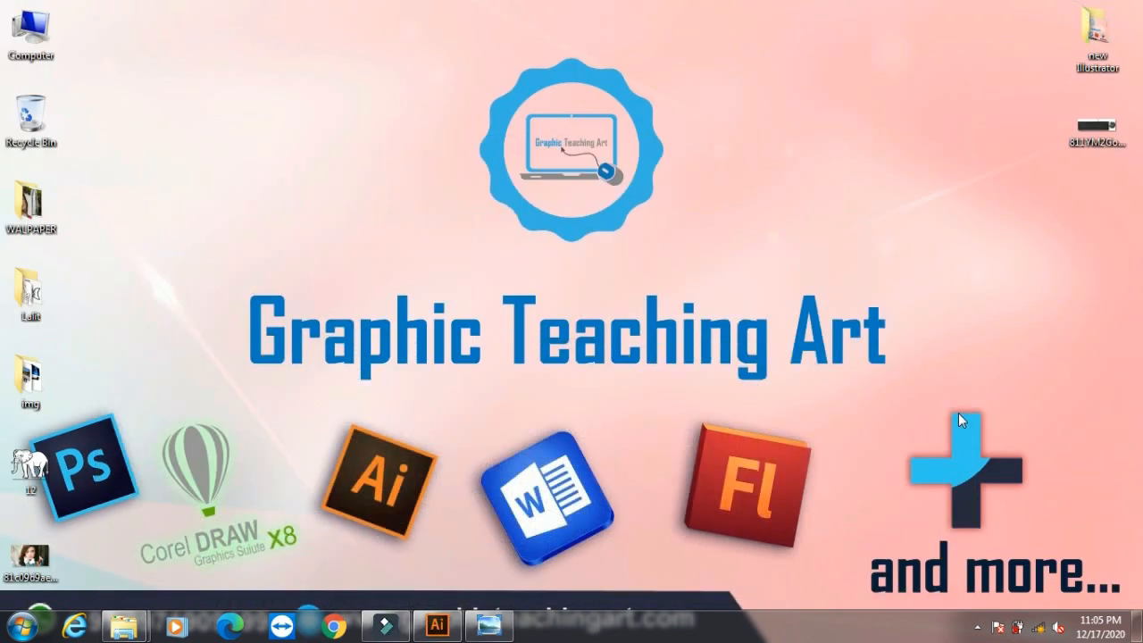